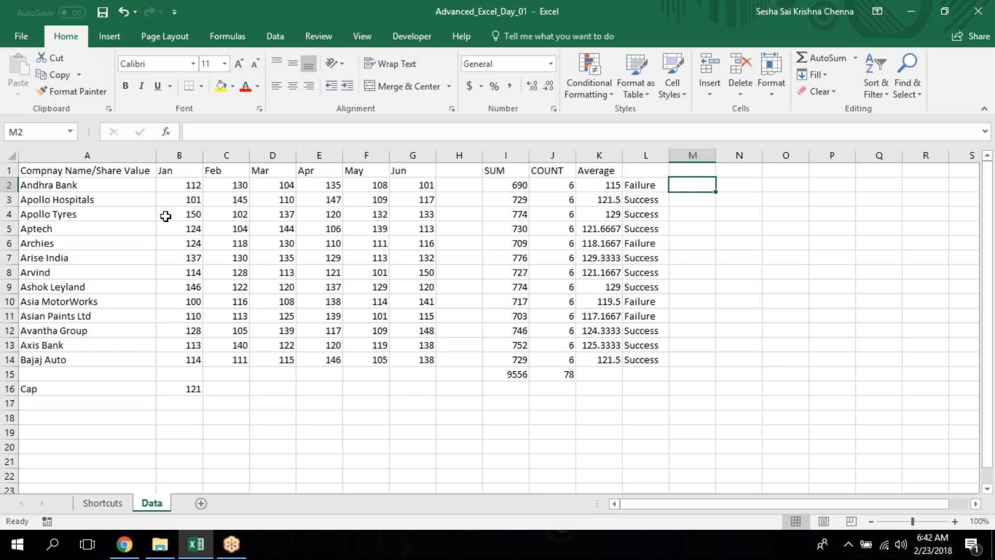
- Enter the formula =AND(I2<1000,K2<121) in cell M2 to test Andhra Bank's sum and average
{"action": "type", "text": "=an"}
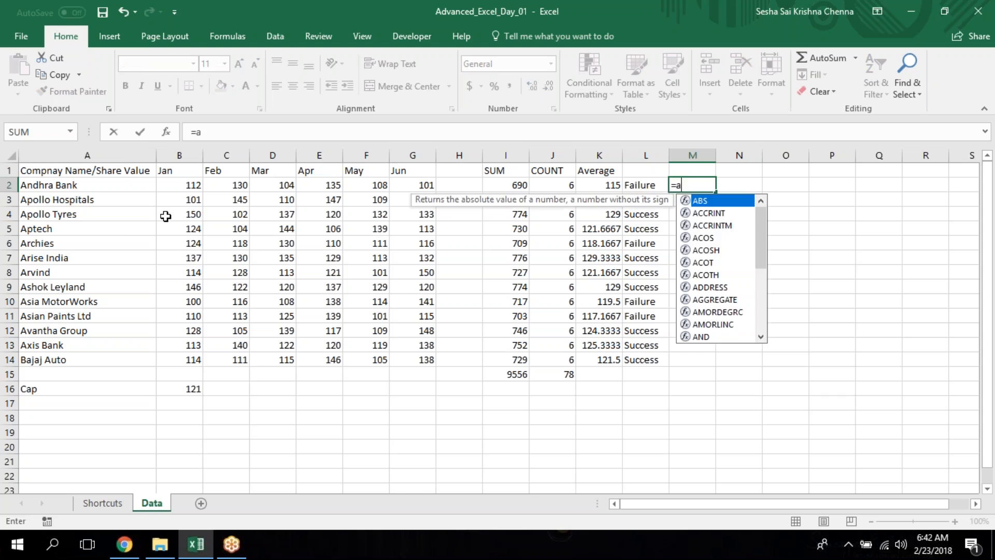
{"action": "key", "text": "Tab"}
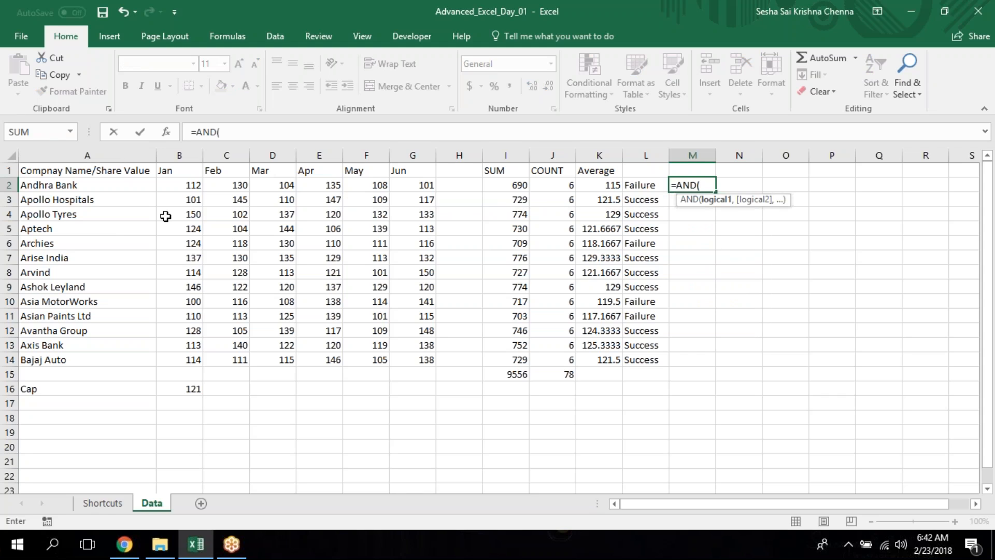
{"action": "left_click", "coordinate": [513, 188]}
{"action": "type", "text": "<"}
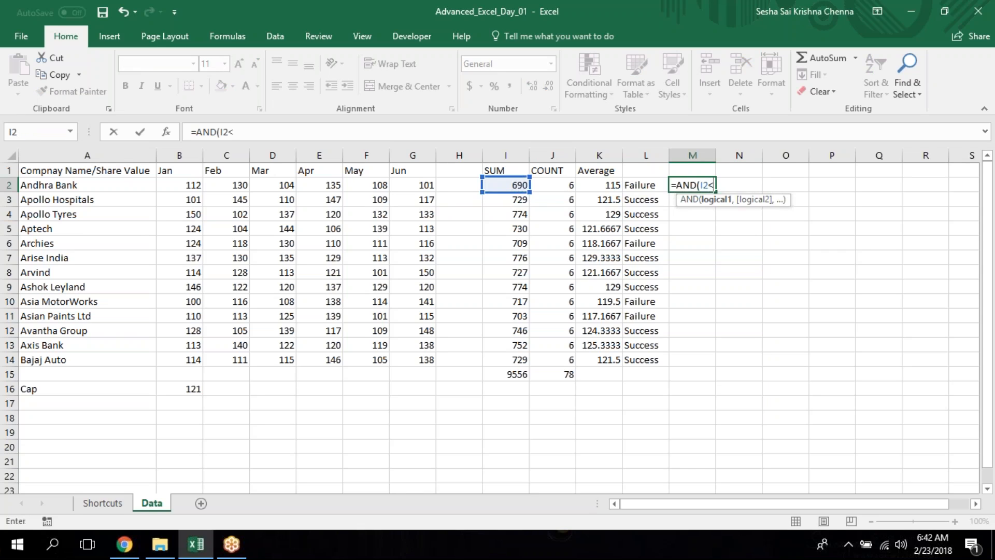
{"action": "type", "text": "1000"}
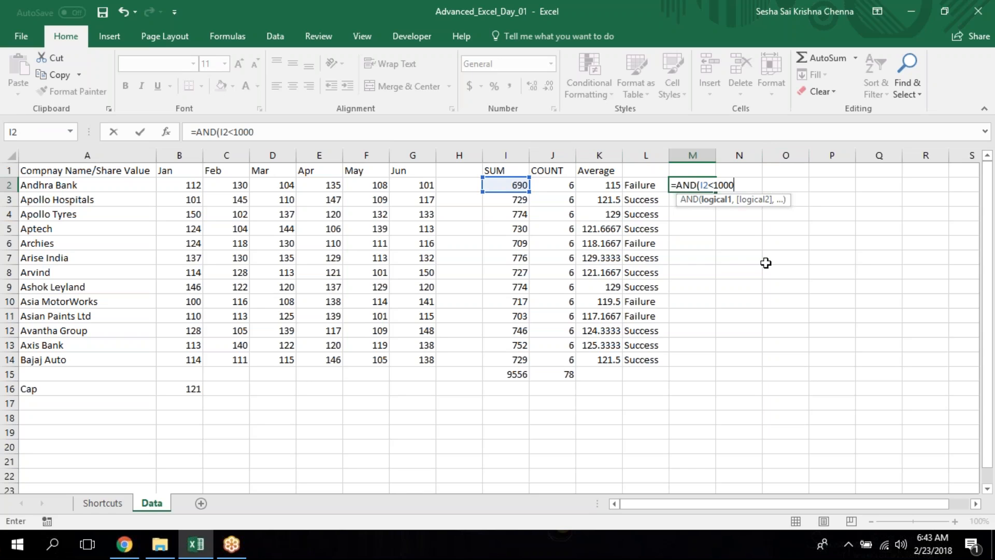
{"action": "type", "text": ","}
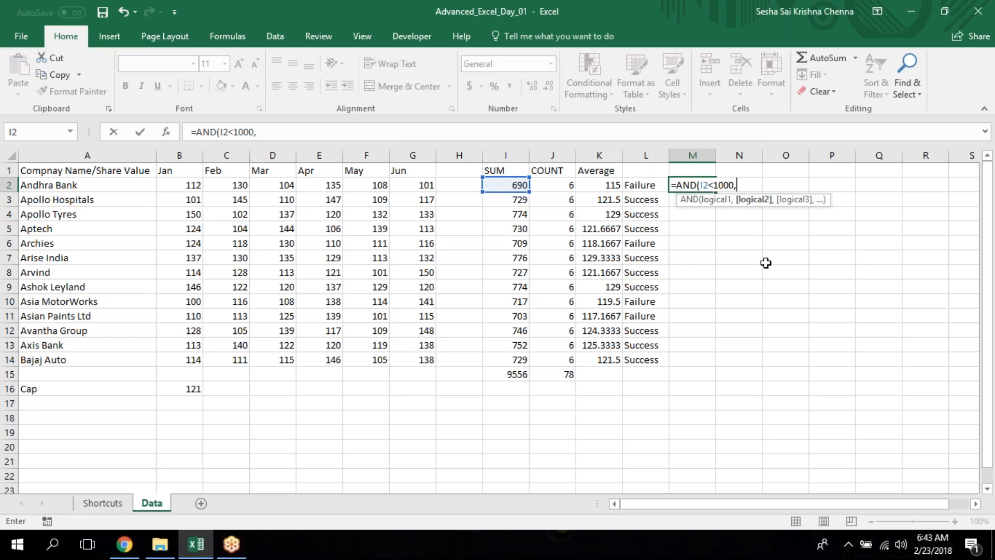
{"action": "left_click", "coordinate": [606, 187]}
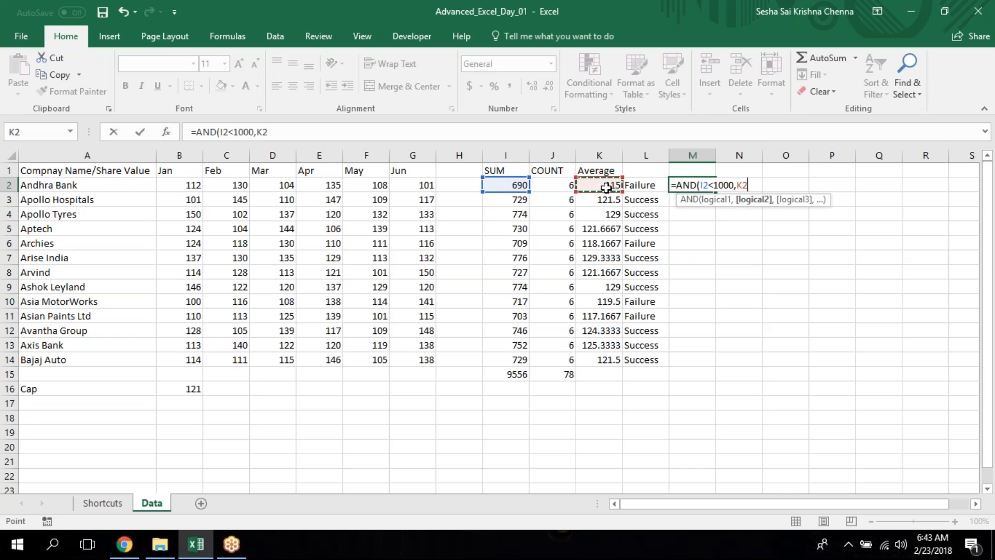
{"action": "type", "text": "<1"}
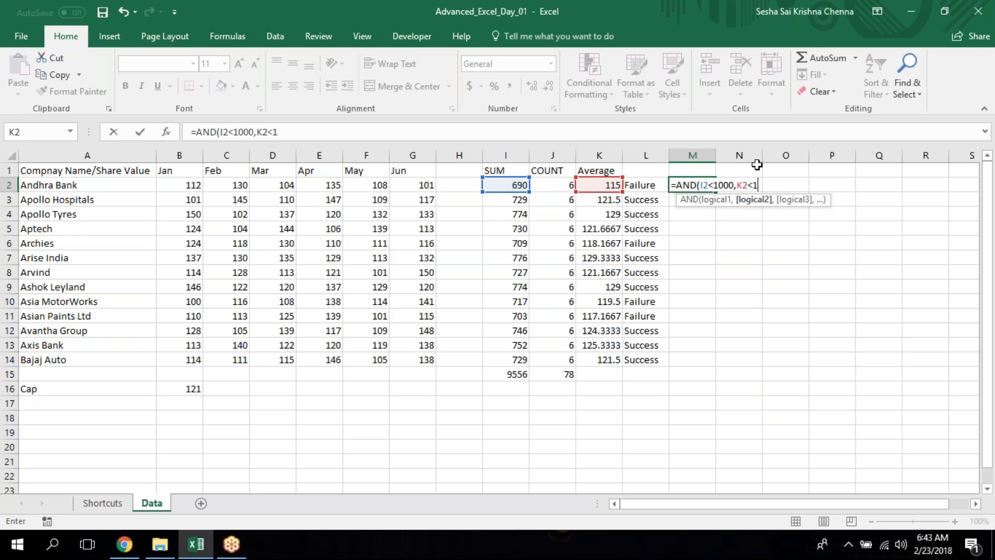
{"action": "key", "text": "BackSpace"}
{"action": "type", "text": "121)"}
{"action": "left_click", "coordinate": [733, 186]}
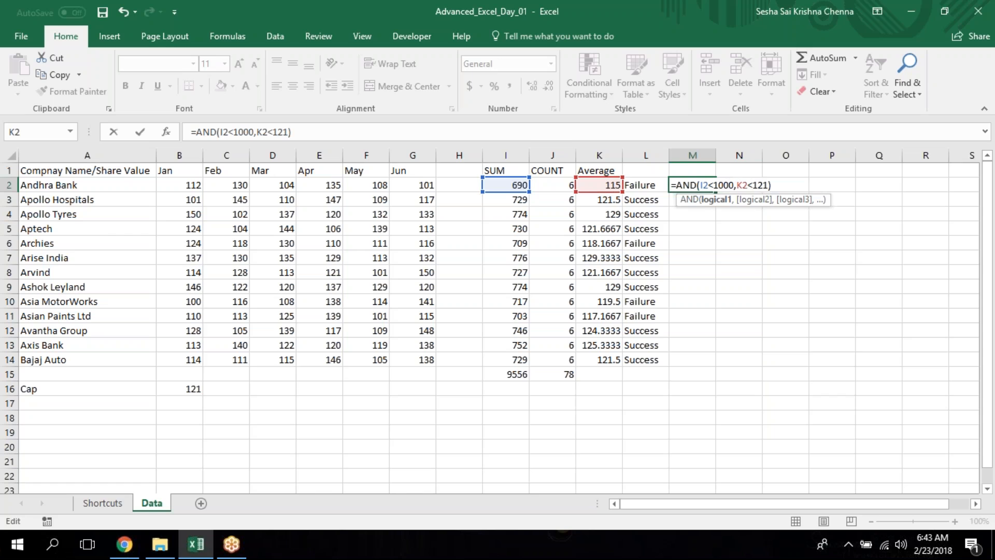
{"action": "key", "text": "Return"}
- Check the average of the SUM values in I2:I14 and change M2's first AND condition to I2<735
{"action": "left_click_drag", "start_coordinate": [512, 186], "coordinate": [516, 359]}
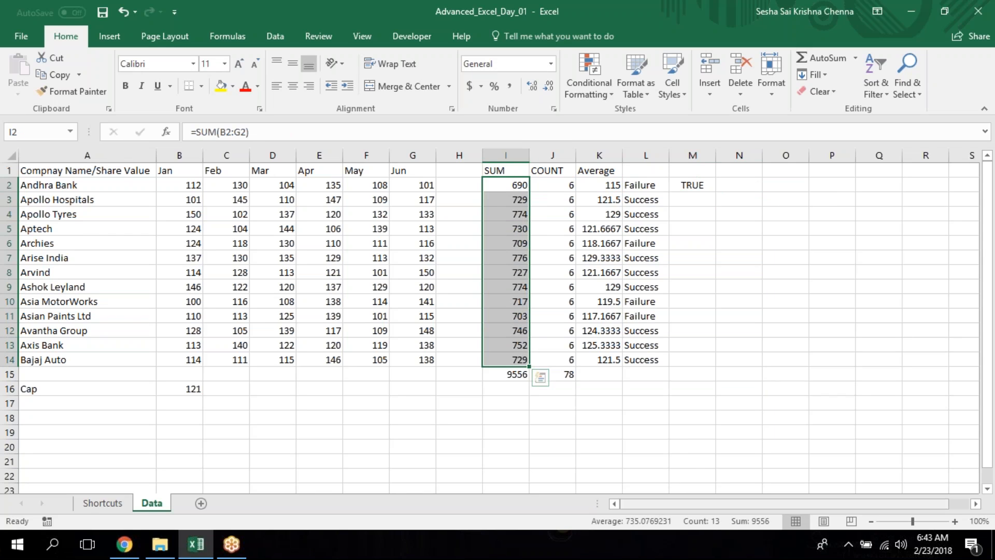
{"action": "left_click", "coordinate": [698, 185]}
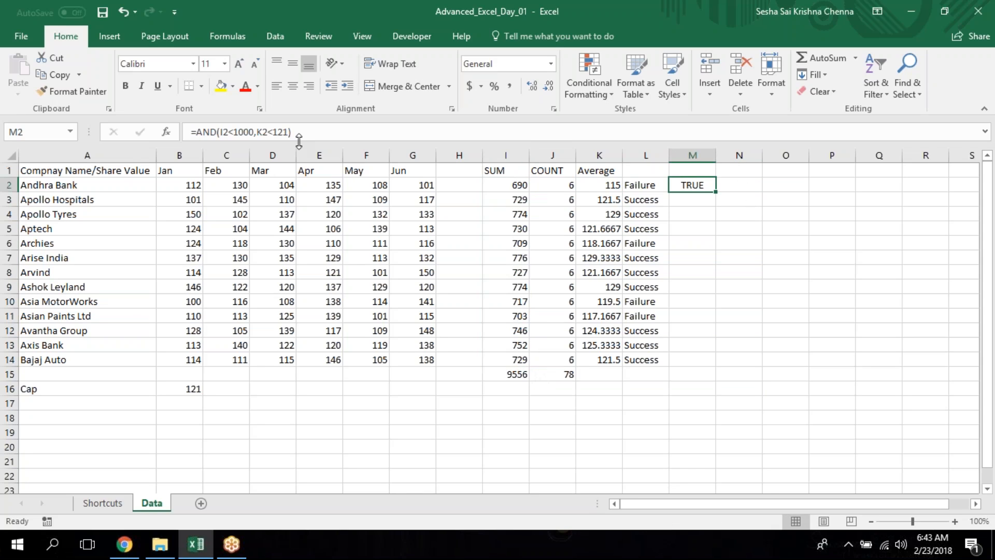
{"action": "left_click", "coordinate": [250, 132]}
{"action": "key", "text": "BackSpace"}
{"action": "key", "text": "BackSpace"}
{"action": "key", "text": "BackSpace"}
{"action": "key", "text": "BackSpace"}
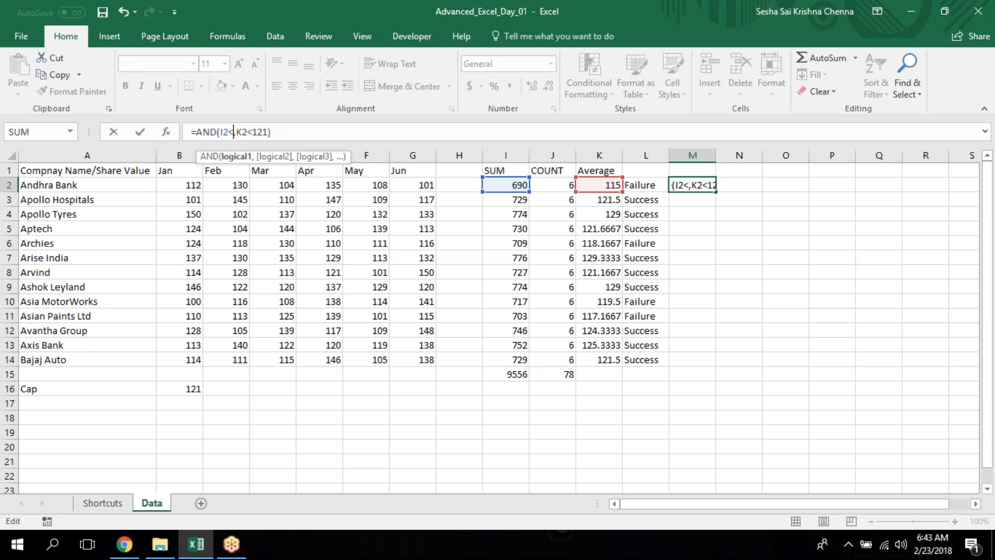
{"action": "type", "text": "735"}
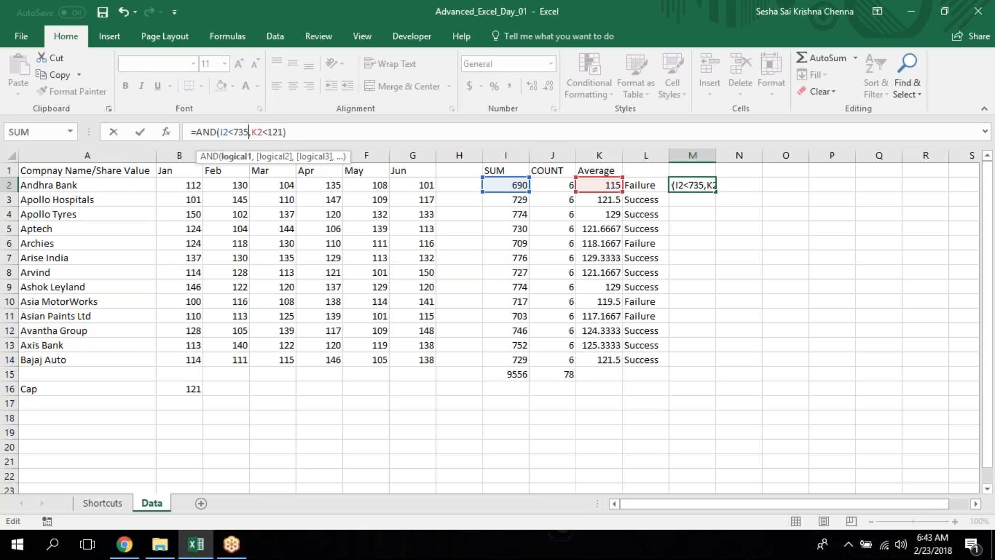
{"action": "key", "text": "Return"}
- Review the two conditions of M2's AND formula and fill it down through M14
{"action": "left_click", "coordinate": [692, 185]}
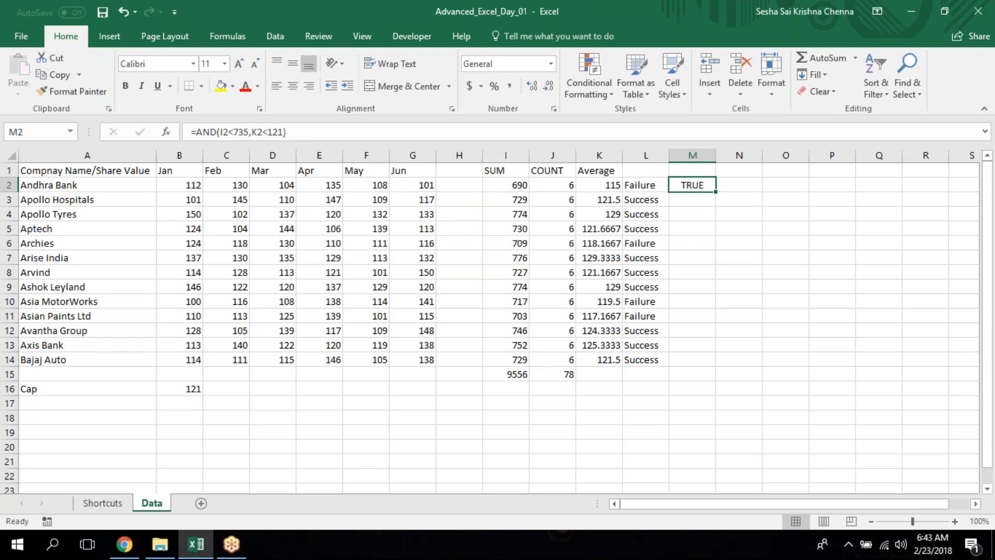
{"action": "left_click", "coordinate": [247, 128]}
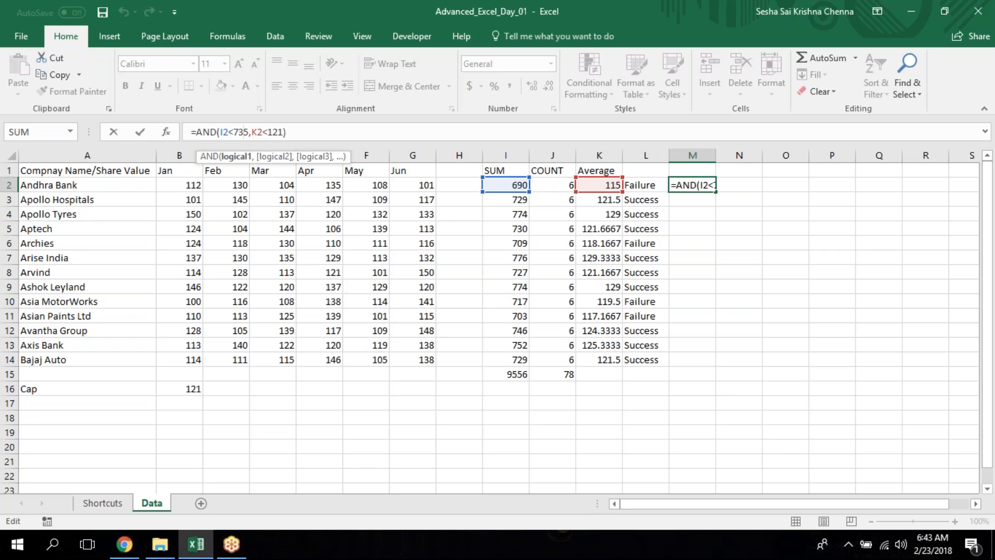
{"action": "left_click_drag", "start_coordinate": [249, 131], "coordinate": [277, 132]}
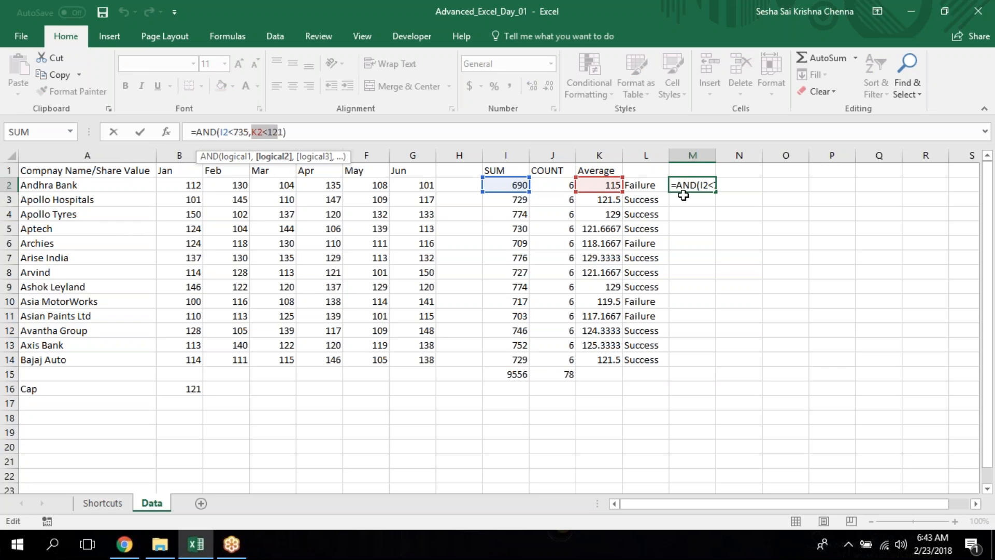
{"action": "key", "text": "ctrl+Return"}
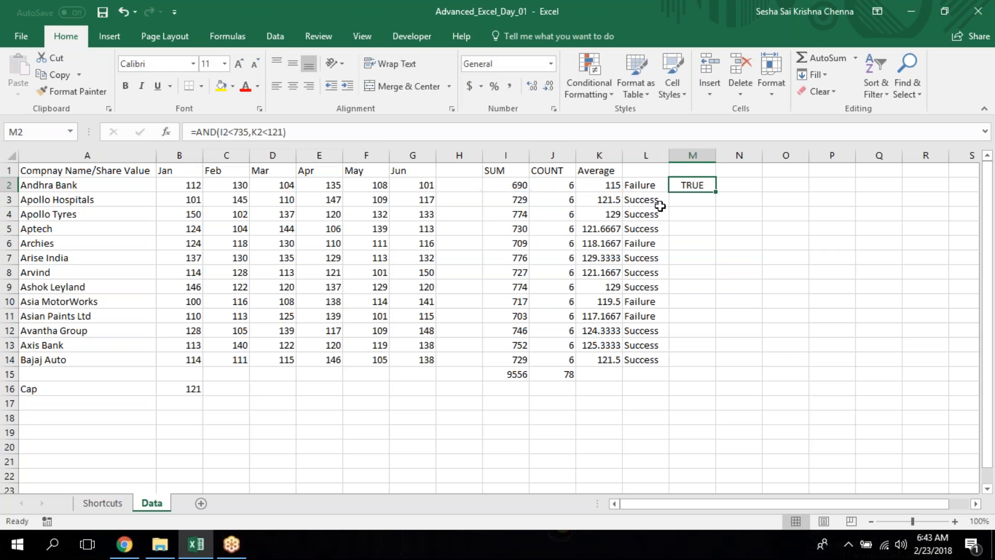
{"action": "double_click", "coordinate": [718, 194]}
- Compare the AND results in column M with the SUM and Average values, especially for Apollo Hospitals in row 3
{"action": "left_click", "coordinate": [693, 229]}
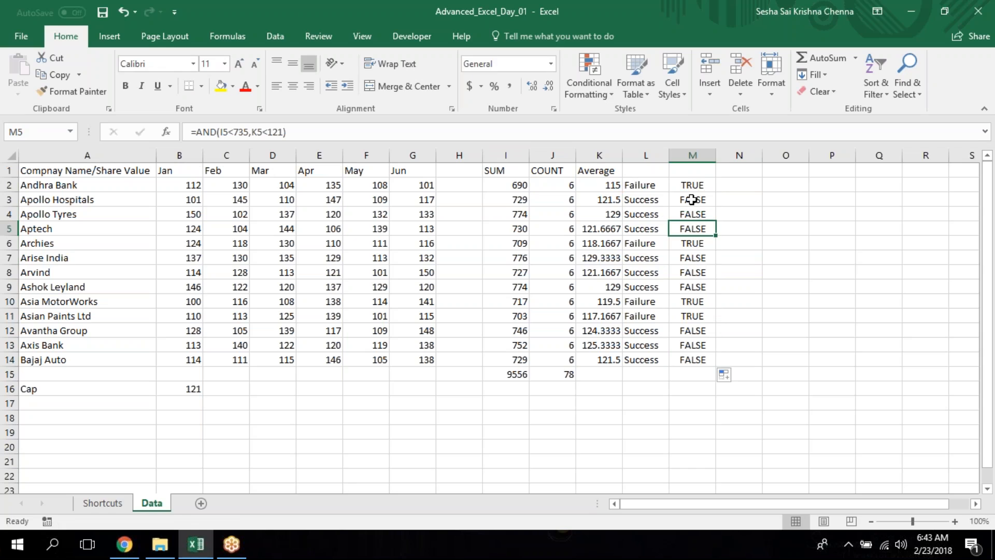
{"action": "left_click", "coordinate": [686, 199]}
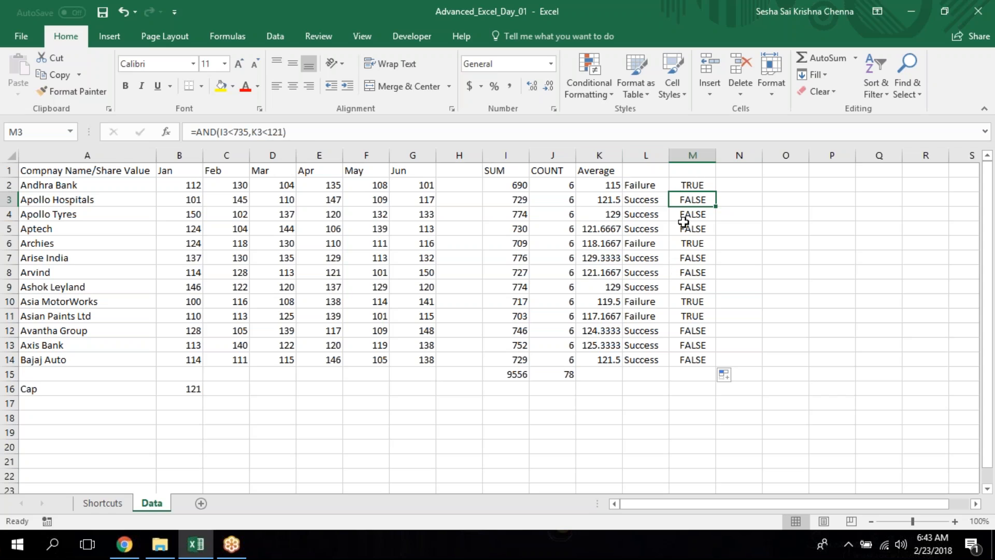
{"action": "left_click", "coordinate": [615, 200]}
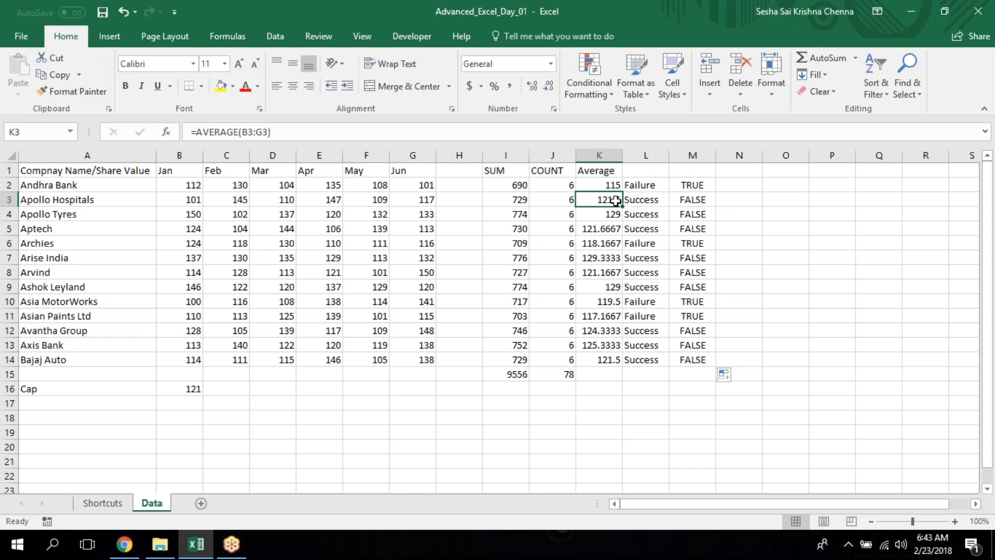
{"action": "left_click", "coordinate": [704, 206]}
{"action": "left_click", "coordinate": [525, 202]}
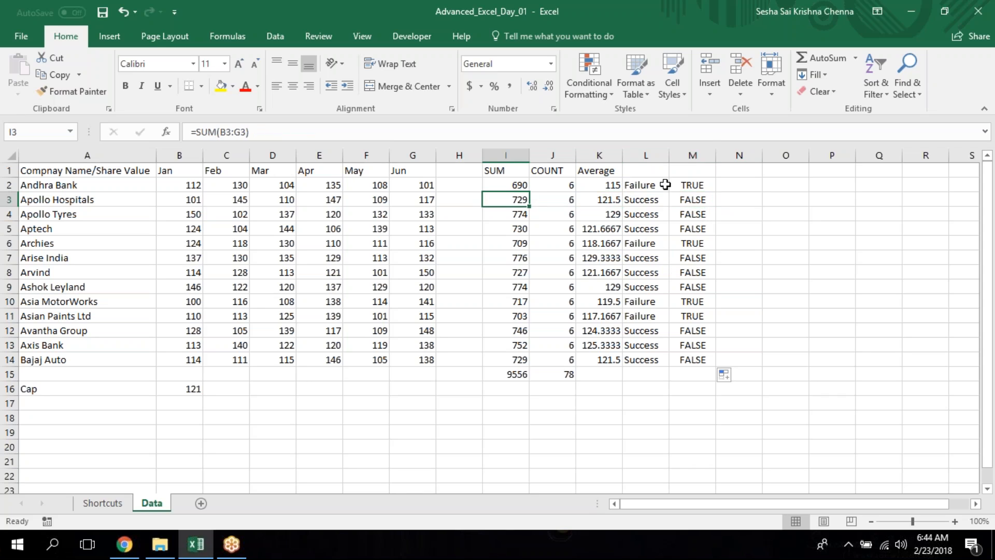
{"action": "left_click", "coordinate": [690, 188]}
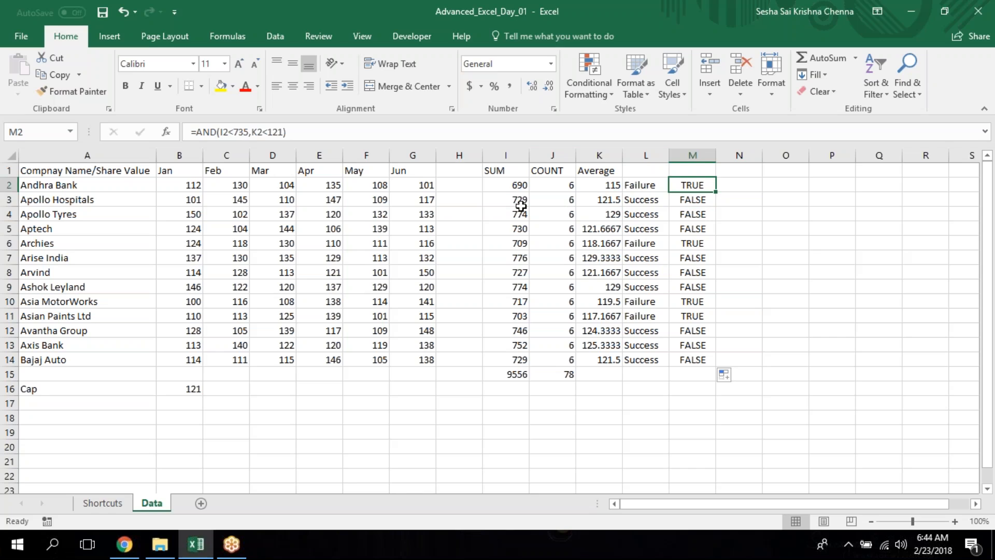
{"action": "left_click", "coordinate": [518, 203]}
{"action": "left_click", "coordinate": [695, 199]}
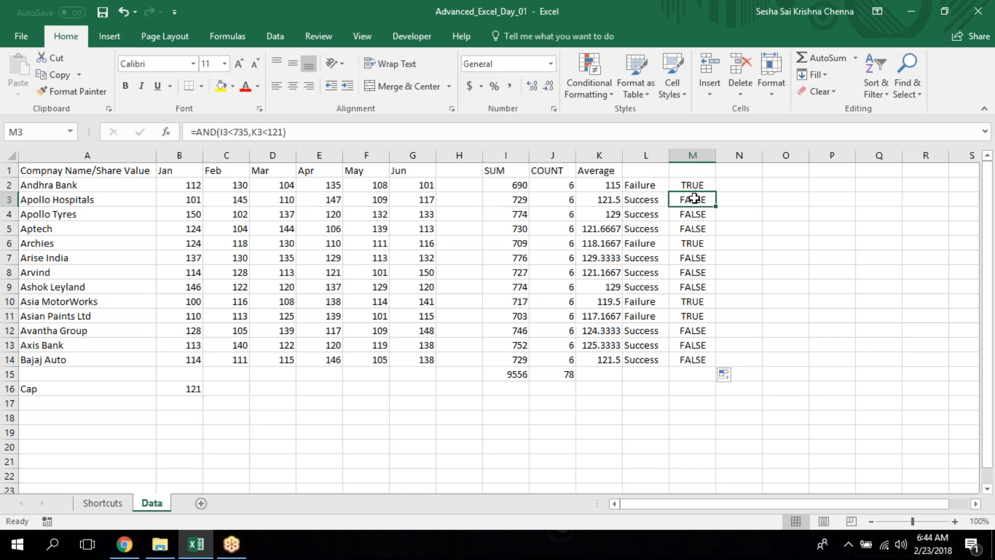
{"action": "left_click", "coordinate": [322, 131]}
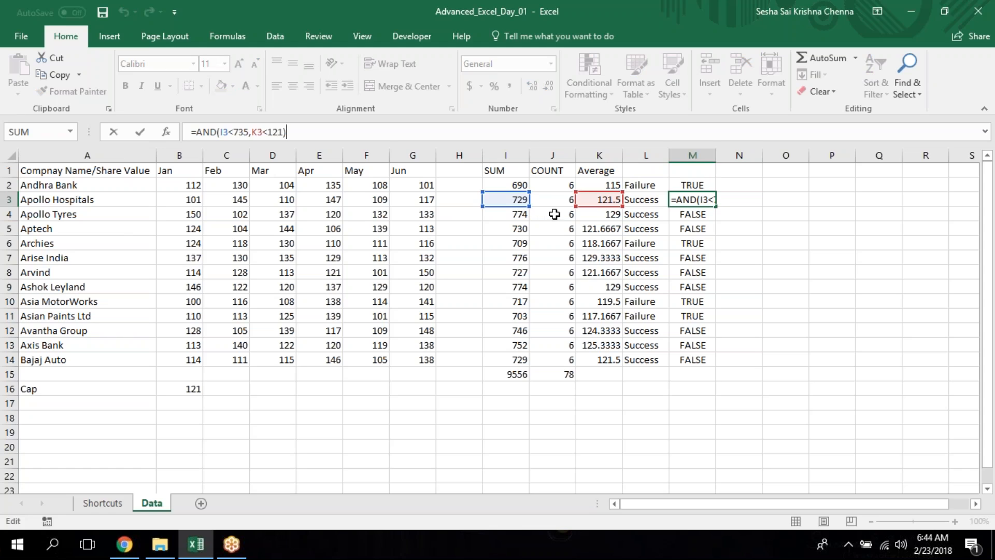
{"action": "left_click", "coordinate": [607, 200]}
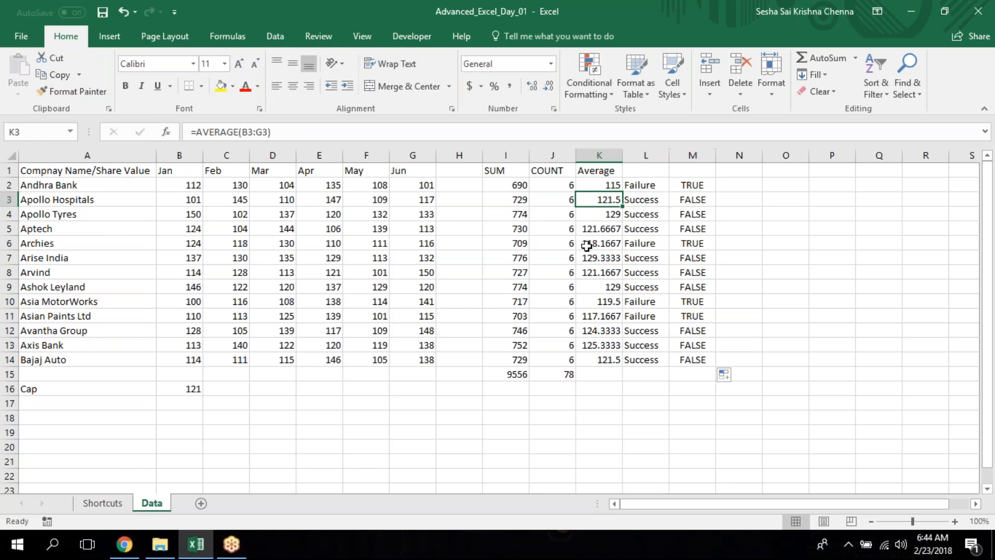
{"action": "left_click", "coordinate": [691, 198]}
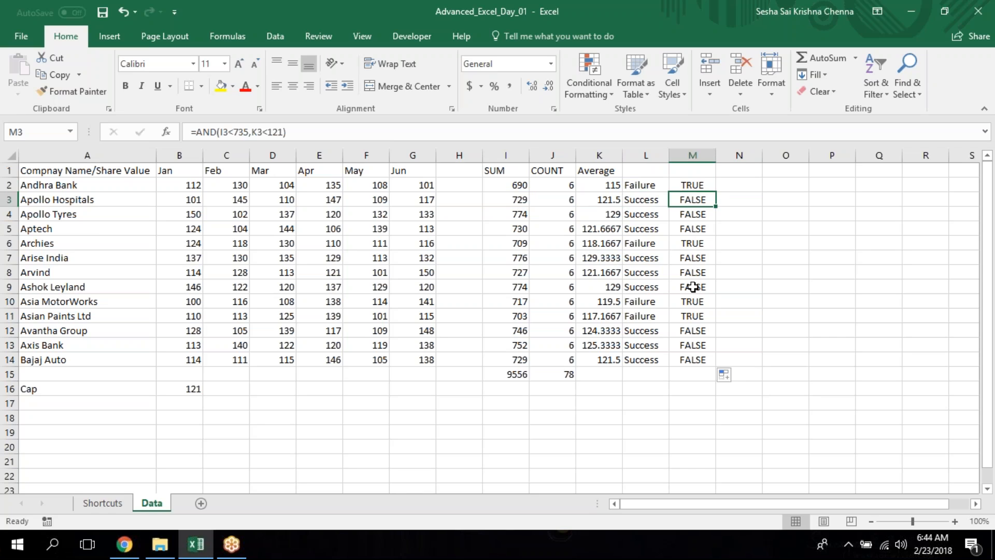
{"action": "left_click", "coordinate": [696, 358]}
- Copy the full text of the AND formula from M2 and move to N2
{"action": "left_click", "coordinate": [701, 182]}
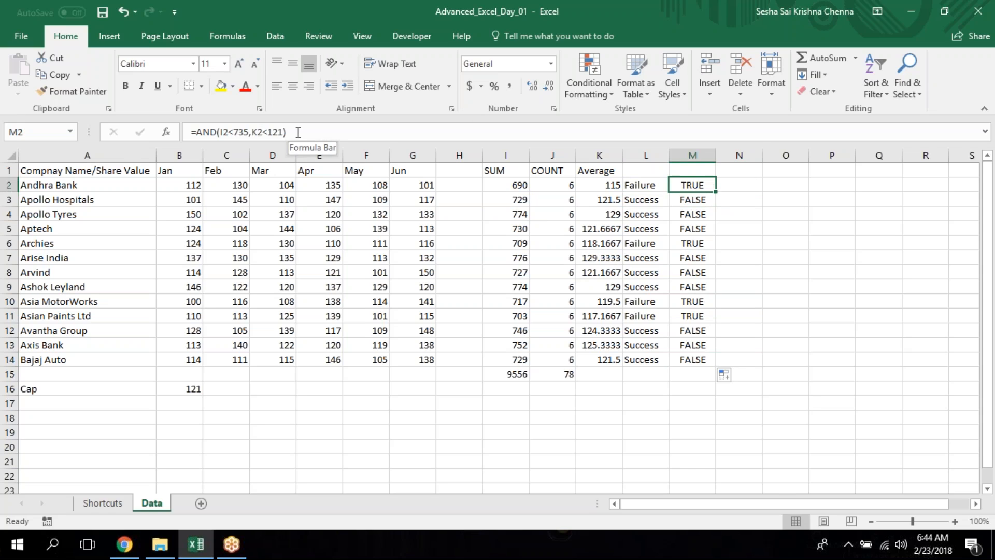
{"action": "left_click_drag", "start_coordinate": [290, 132], "coordinate": [191, 133]}
{"action": "key", "text": "ctrl+c"}
{"action": "key", "text": "Escape"}
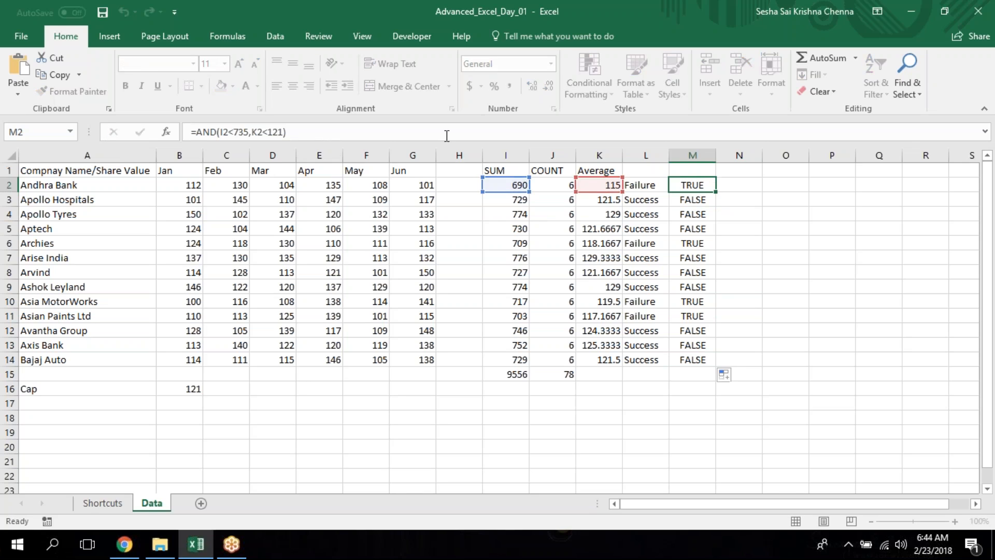
{"action": "key", "text": "Right"}
{"action": "left_click", "coordinate": [410, 131]}
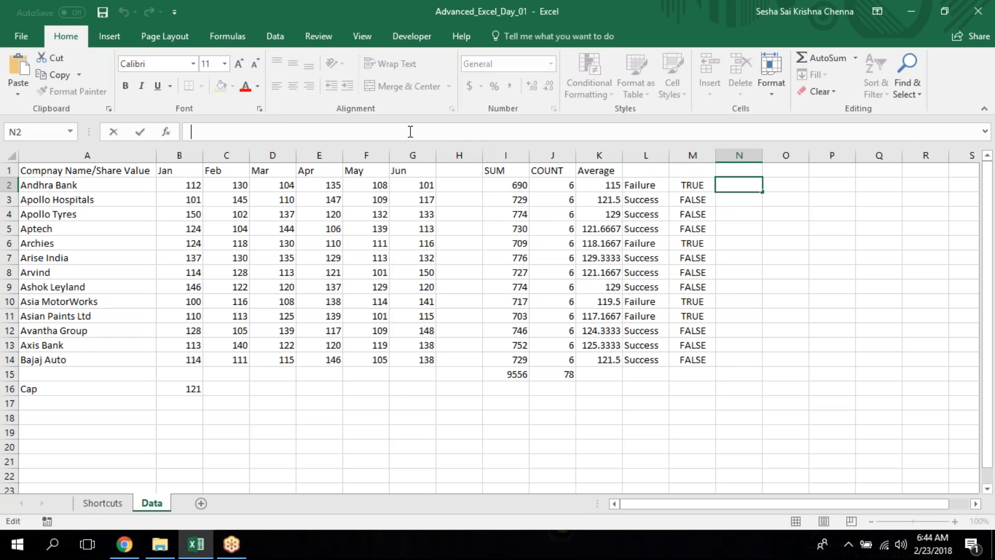
{"action": "type", "text": "=or"}
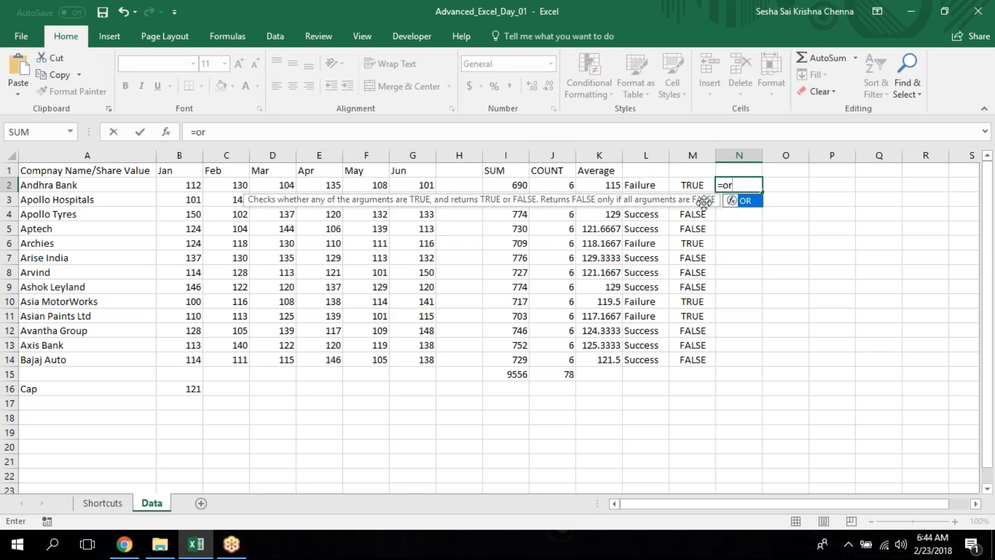
{"action": "key", "text": "Escape"}
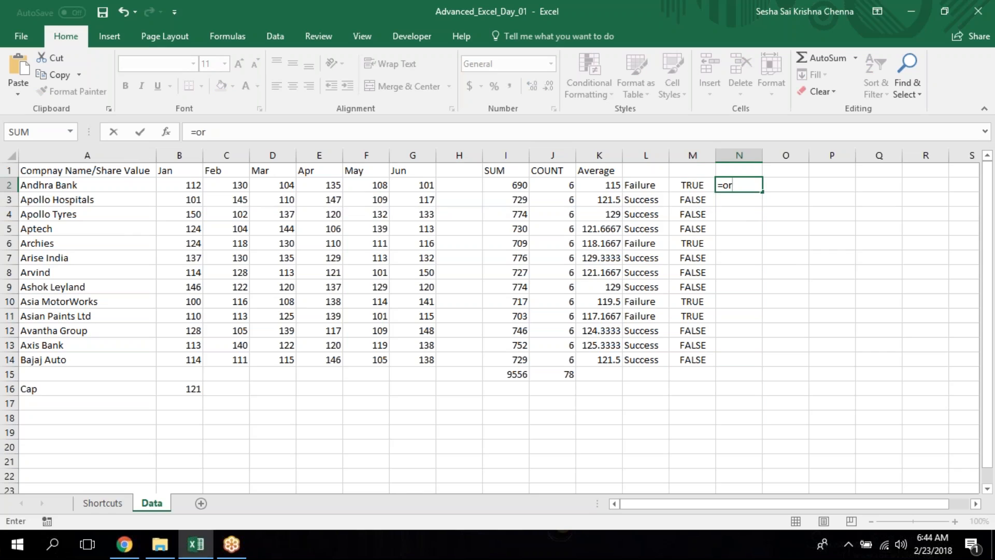
{"action": "key", "text": "Escape"}
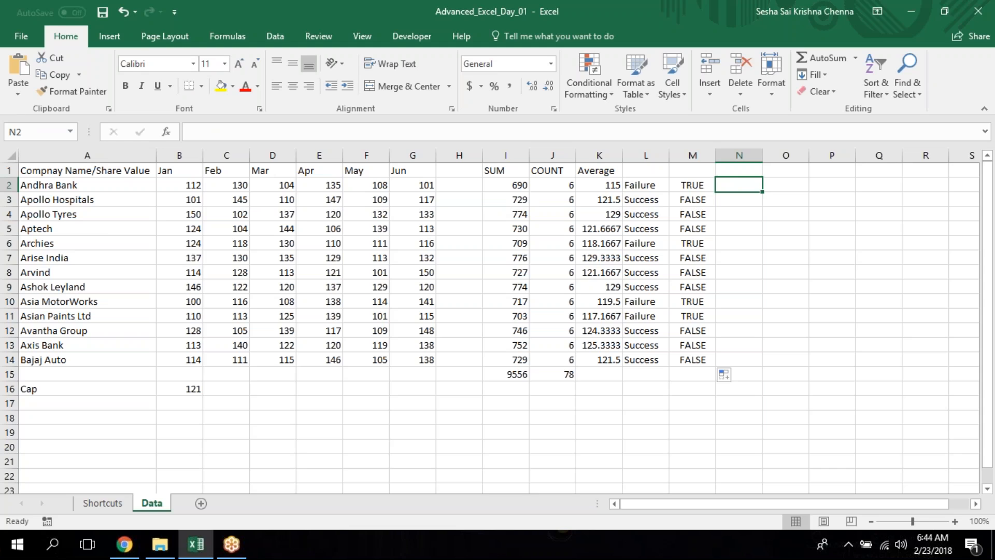
- Paste the copied formula into N2 and replace AND with OR, giving =OR(I2<735,K2<121)
{"action": "left_click", "coordinate": [192, 133]}
{"action": "key", "text": "ctrl+v"}
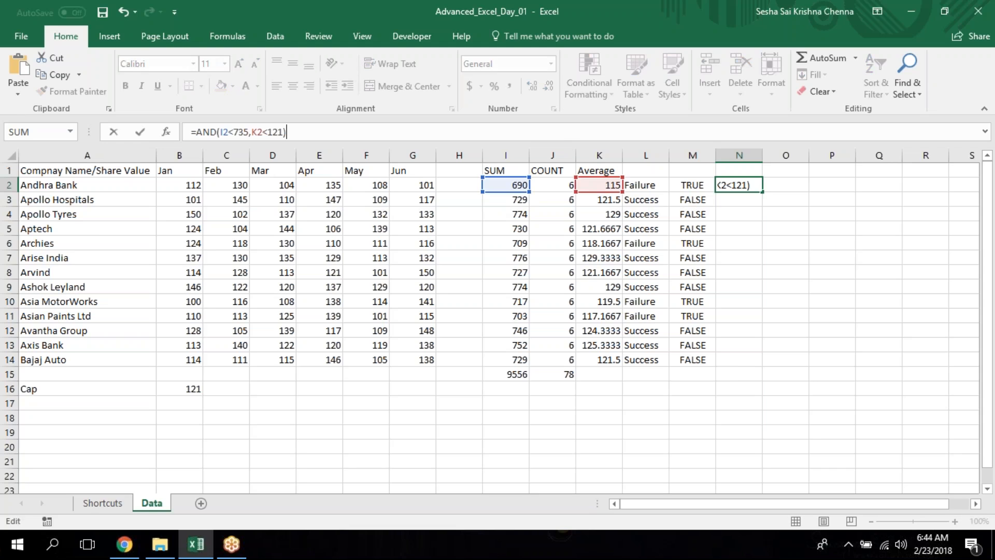
{"action": "key", "text": "Return"}
{"action": "key", "text": "Up"}
{"action": "left_click", "coordinate": [216, 133]}
{"action": "double_click", "coordinate": [210, 132]}
{"action": "type", "text": "OR"}
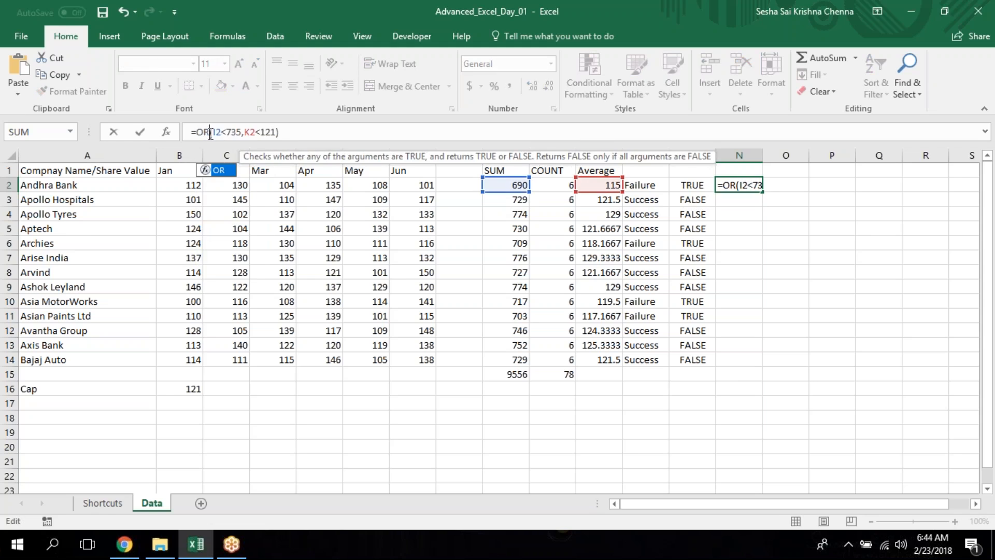
{"action": "key", "text": "Return"}
- Fill the OR formula from N2 down through N14
{"action": "key", "text": "Left"}
{"action": "key", "text": "ctrl+Down"}
{"action": "key", "text": "Right"}
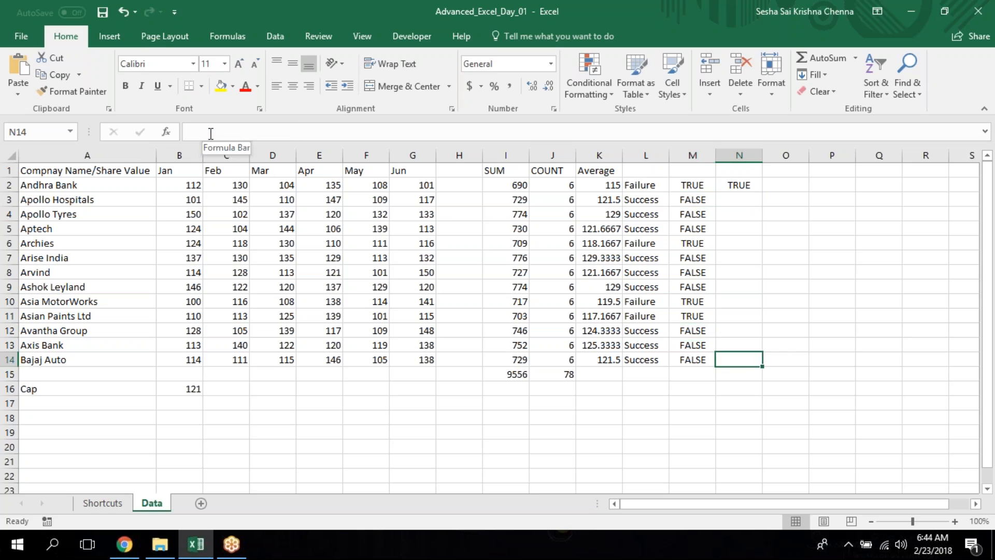
{"action": "key", "text": "ctrl+shift+Up"}
{"action": "key", "text": "ctrl+d"}
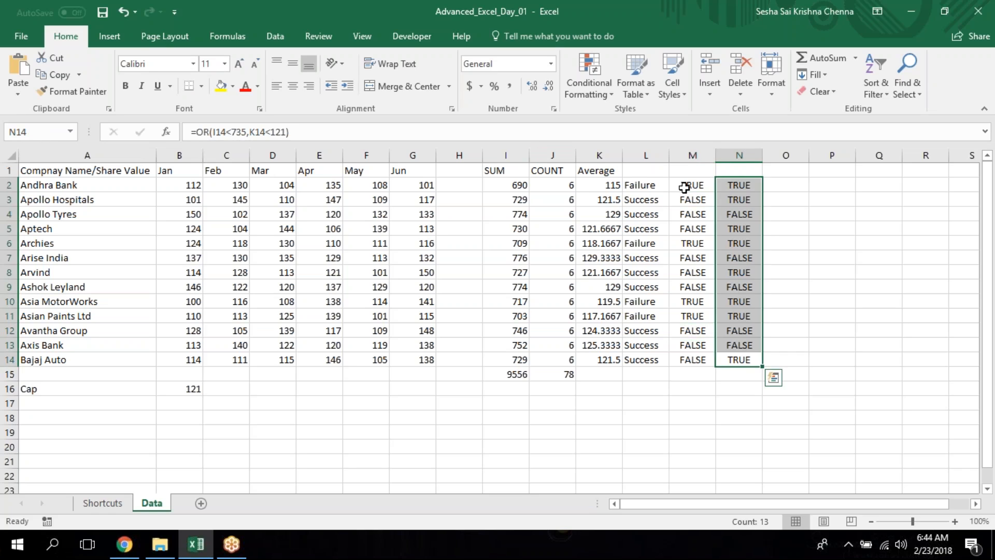
- Inspect the first condition of the OR formula in N3 against the SUM value for Apollo Hospitals
{"action": "left_click", "coordinate": [746, 204]}
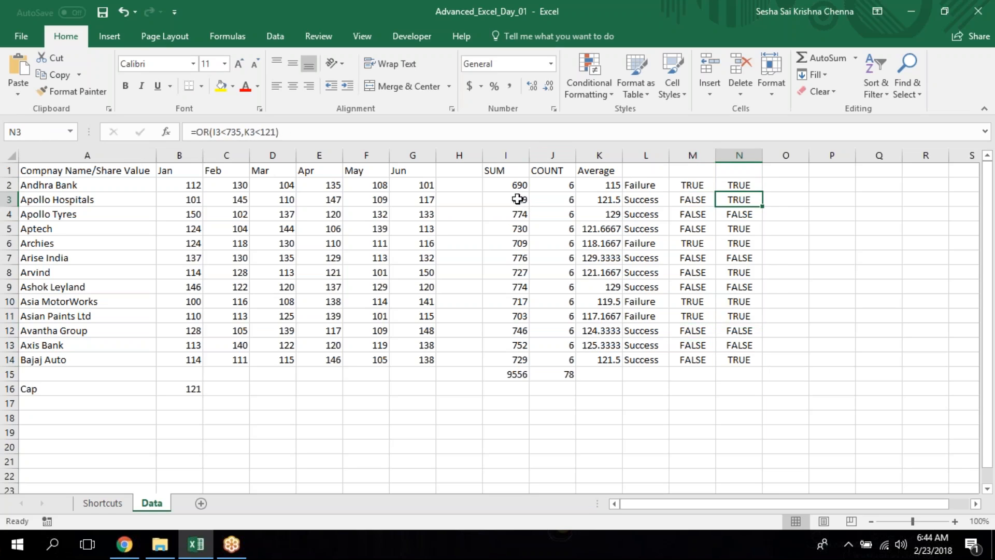
{"action": "left_click", "coordinate": [216, 132]}
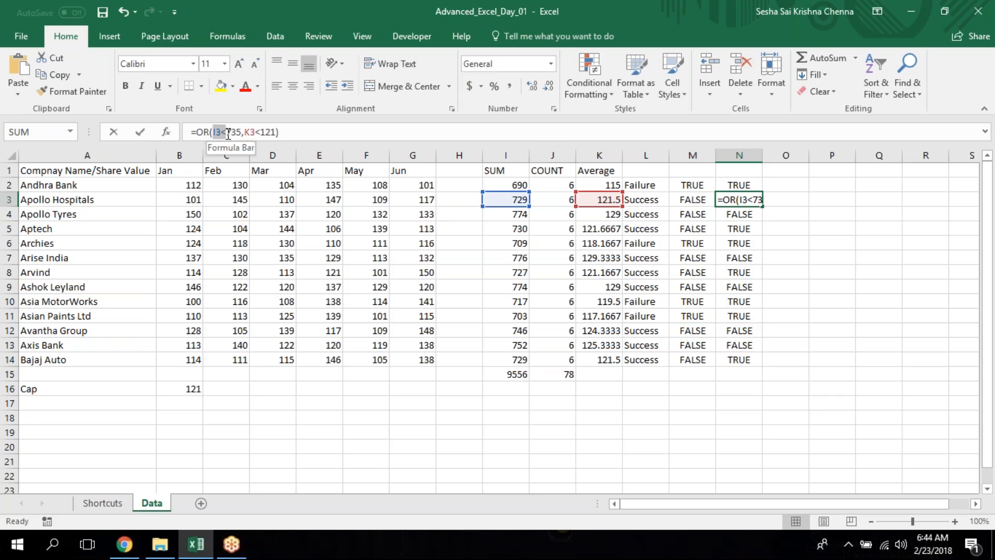
{"action": "key", "text": "Escape"}
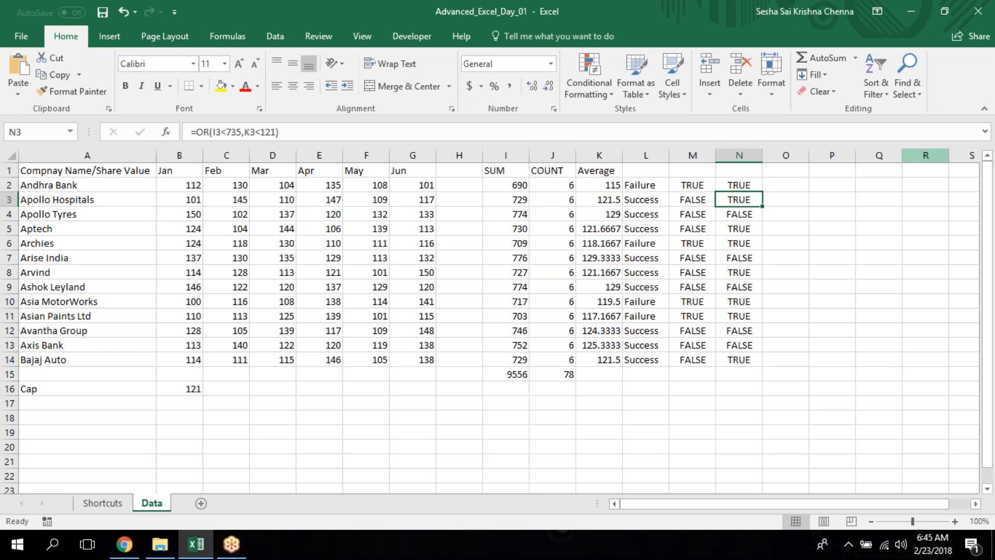
- Review the OR results in column N row by row, from N2 down the list of companies
{"action": "left_click", "coordinate": [738, 185]}
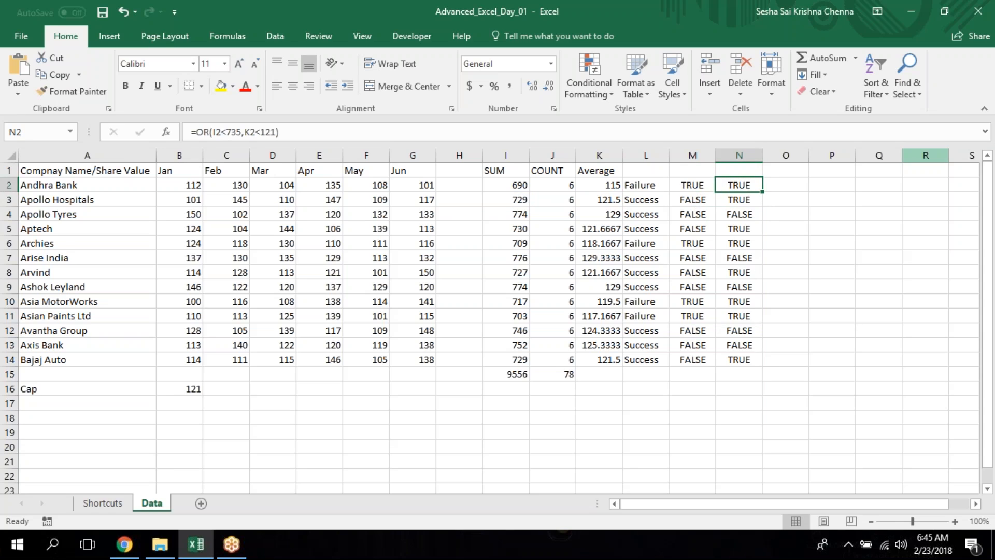
{"action": "key", "text": "ctrl+shift+Down"}
{"action": "key", "text": "ctrl+Up"}
{"action": "key", "text": "Down"}
{"action": "key", "text": "Down"}
{"action": "key", "text": "ctrl+Down"}
{"action": "key", "text": "ctrl+Up"}
{"action": "key", "text": "Down"}
{"action": "key", "text": "Down"}
{"action": "key", "text": "Down"}
{"action": "key", "text": "Down"}
{"action": "key", "text": "Down"}
{"action": "key", "text": "Down"}
{"action": "key", "text": "Down"}
{"action": "key", "text": "Down"}
{"action": "key", "text": "Down"}
{"action": "key", "text": "Down"}
{"action": "key", "text": "Down"}
{"action": "key", "text": "Down"}
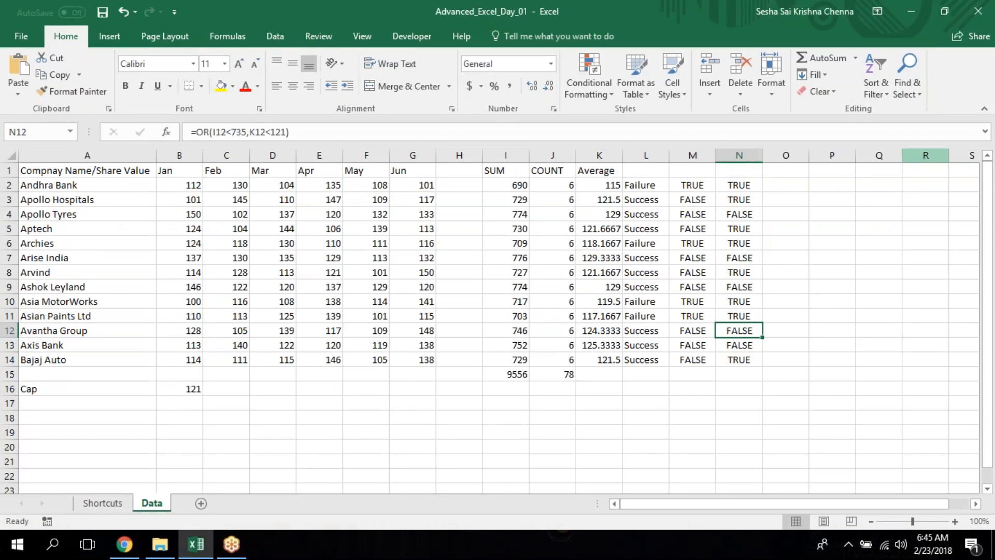
- Enter the headings IF, AND and OR in cells L1, M1 and N1
{"action": "left_click", "coordinate": [648, 185]}
{"action": "key", "text": "Up"}
{"action": "type", "text": "IF"}
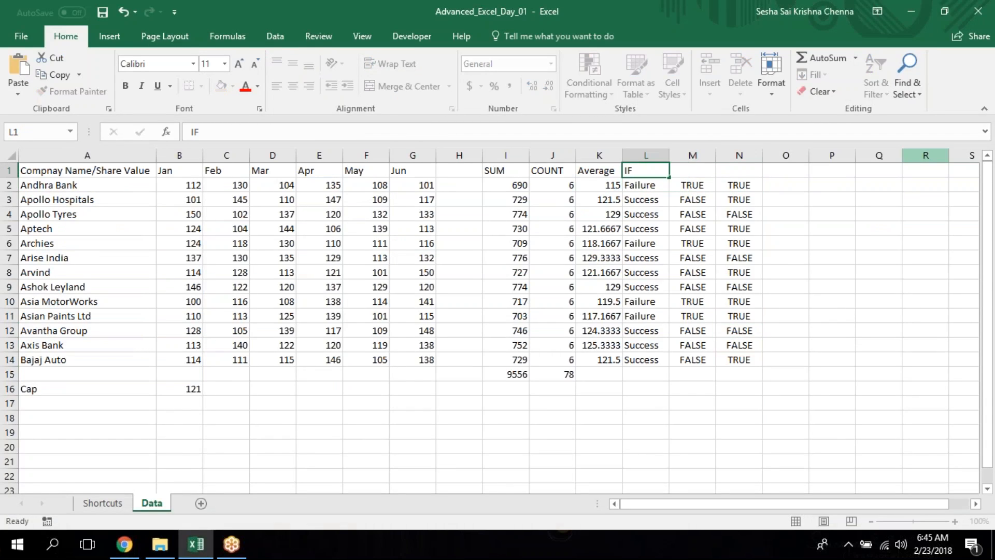
{"action": "key", "text": "Tab"}
{"action": "type", "text": "AND"}
{"action": "key", "text": "Tab"}
{"action": "type", "text": "OR"}
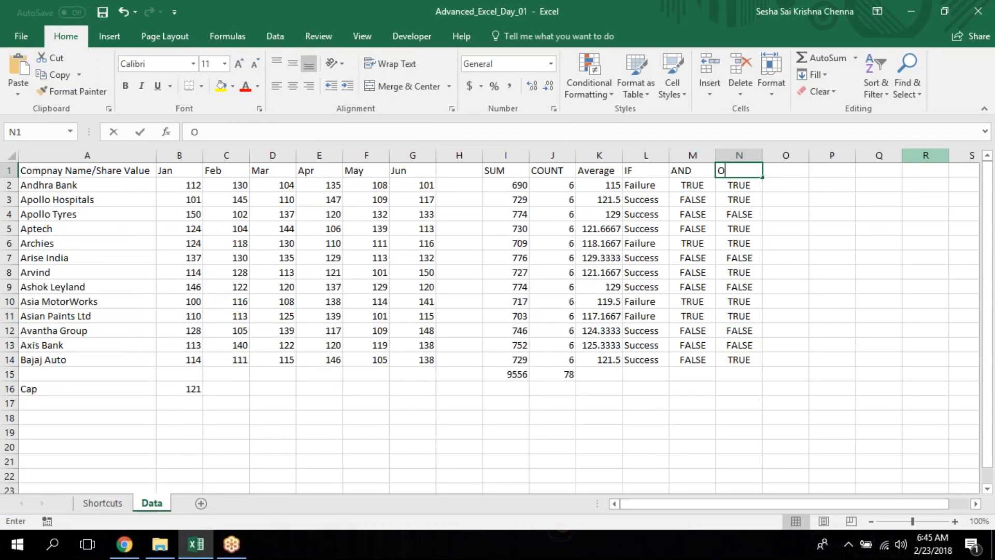
{"action": "key", "text": "Tab"}
- Switch to the Course_Details_Excel.xlsx sheet in Chrome and examine the Proper, Upper and Lower topics in the Introduction - Formulas list
{"action": "key", "text": "alt+Tab"}
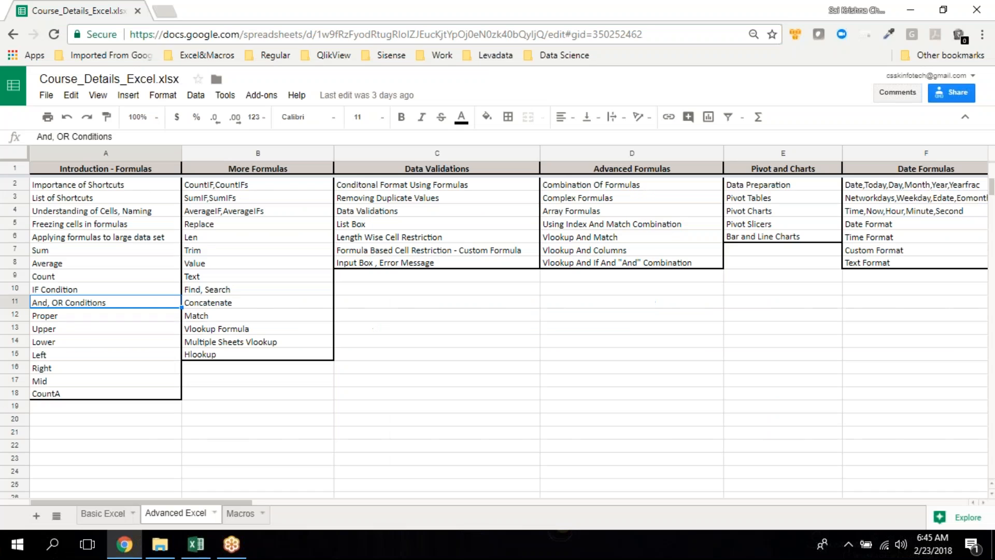
{"action": "key", "text": "Down"}
{"action": "key", "text": "Down"}
{"action": "key", "text": "Up"}
{"action": "key", "text": "shift+Down"}
{"action": "key", "text": "shift+Down"}
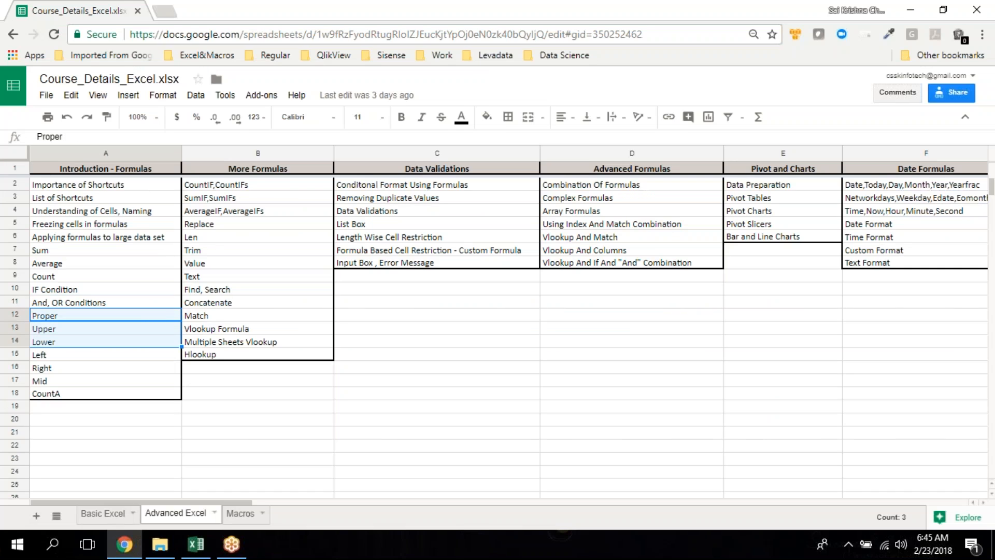
{"action": "key", "text": "Up"}
{"action": "key", "text": "Down"}
{"action": "key", "text": "shift+Down"}
{"action": "key", "text": "shift+Down"}
- Switch back to the Advanced_Excel_Day_01 workbook in Excel and enter the heading Lower in O1
{"action": "key", "text": "alt+Tab"}
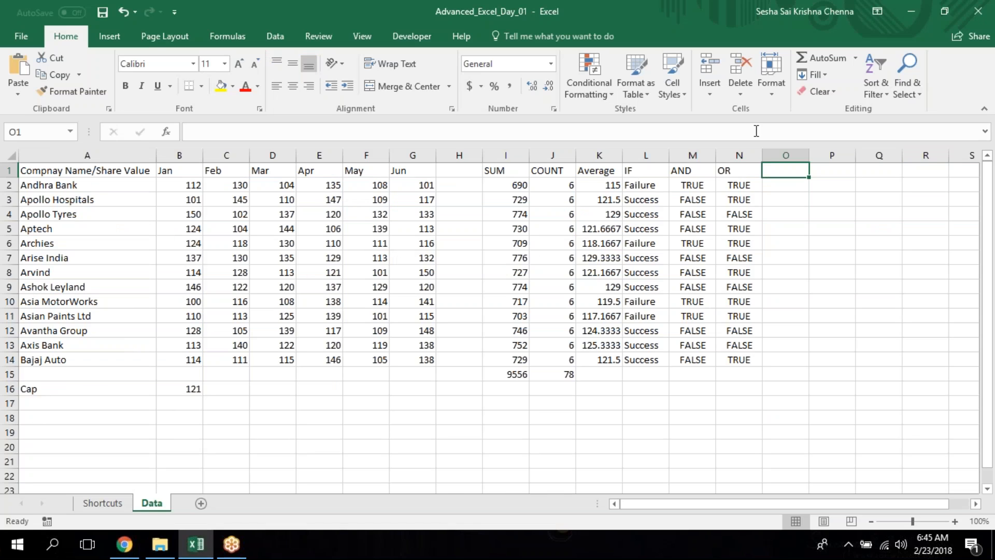
{"action": "type", "text": "Lower"}
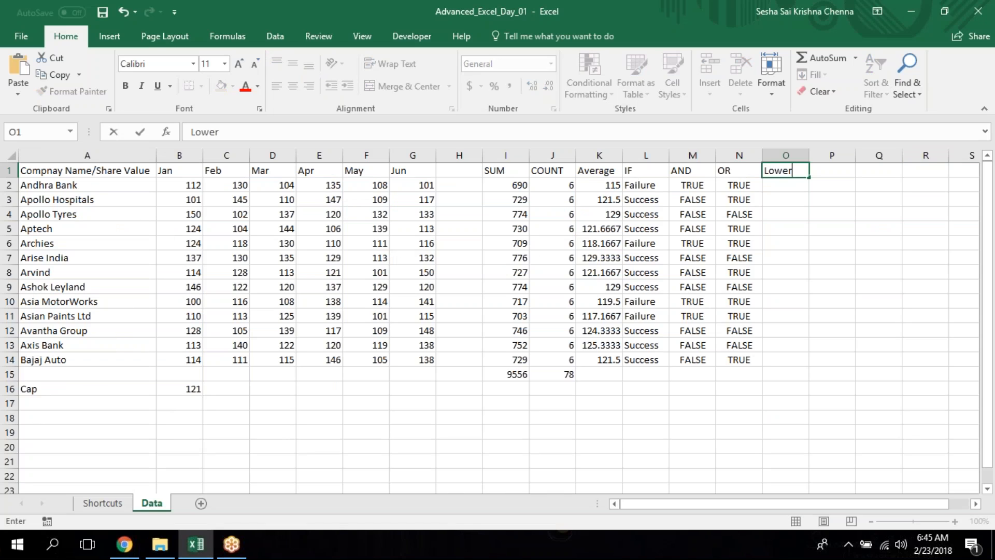
{"action": "left_click", "coordinate": [646, 185]}
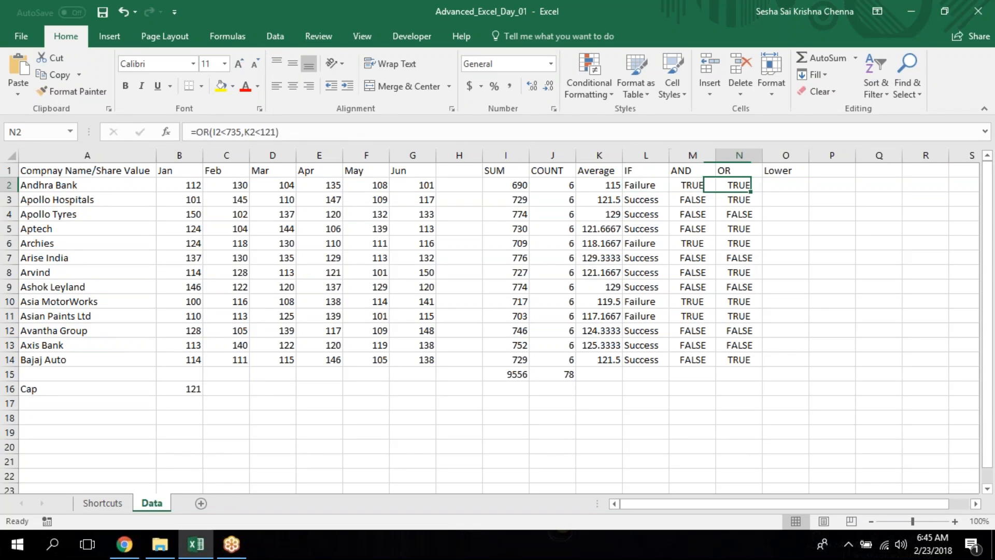
- Enter a LOWER formula in O2 that converts the company name in A2 to lowercase
{"action": "left_click", "coordinate": [785, 185]}
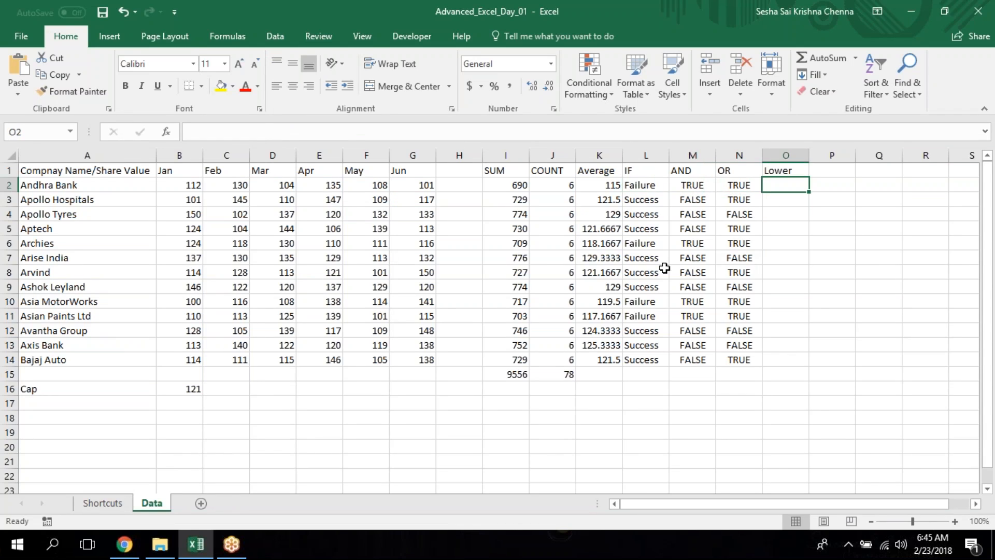
{"action": "left_click", "coordinate": [91, 190]}
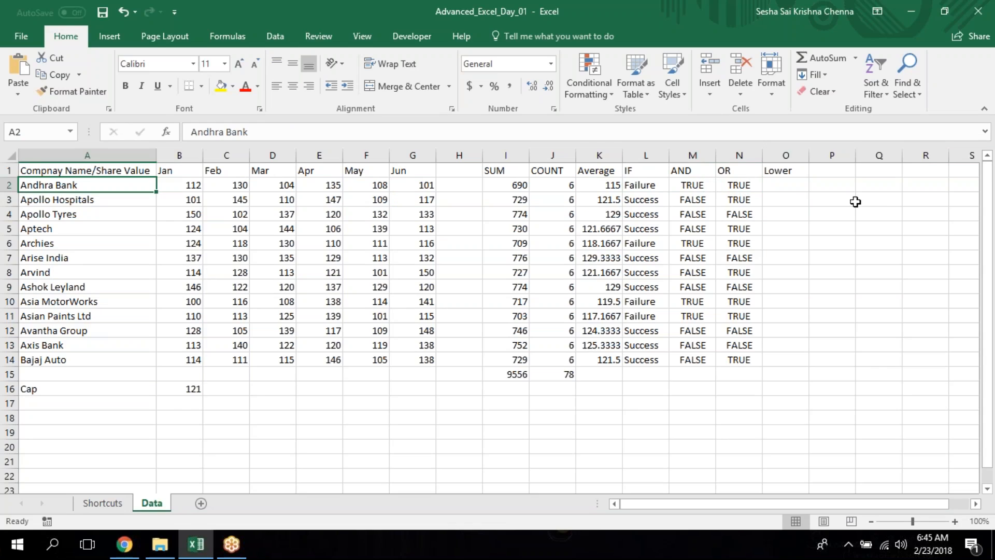
{"action": "left_click", "coordinate": [785, 185]}
{"action": "type", "text": "="}
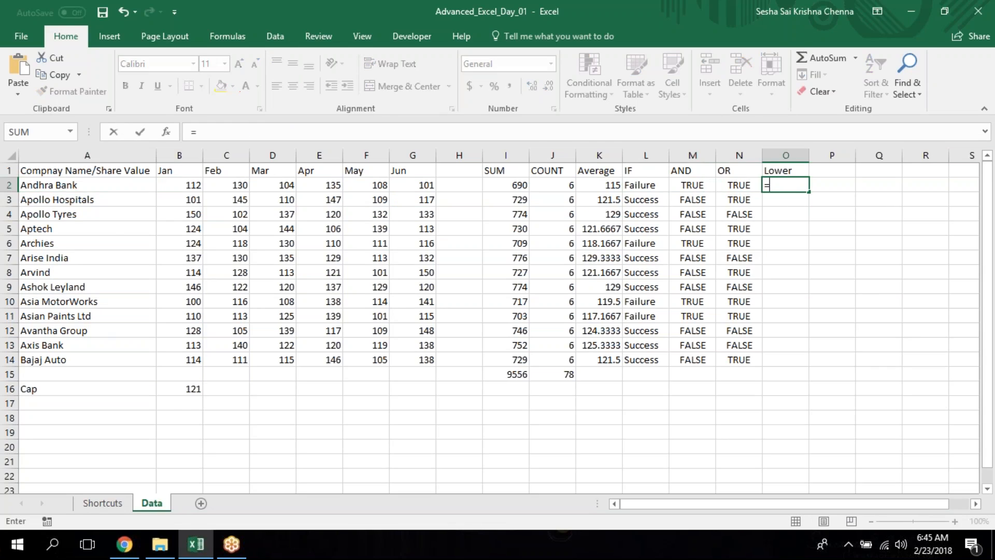
{"action": "type", "text": "lo"}
{"action": "type", "text": "w"}
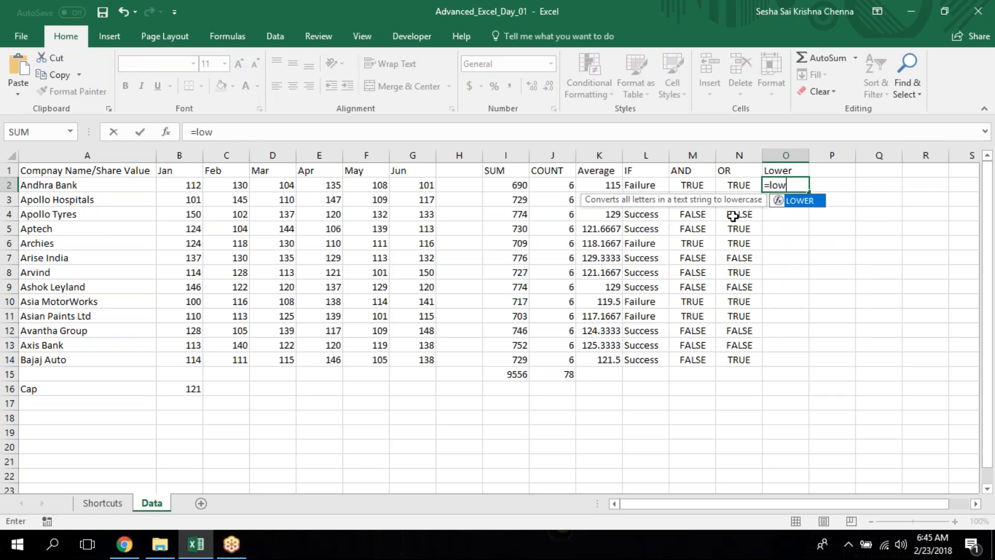
{"action": "key", "text": "Tab"}
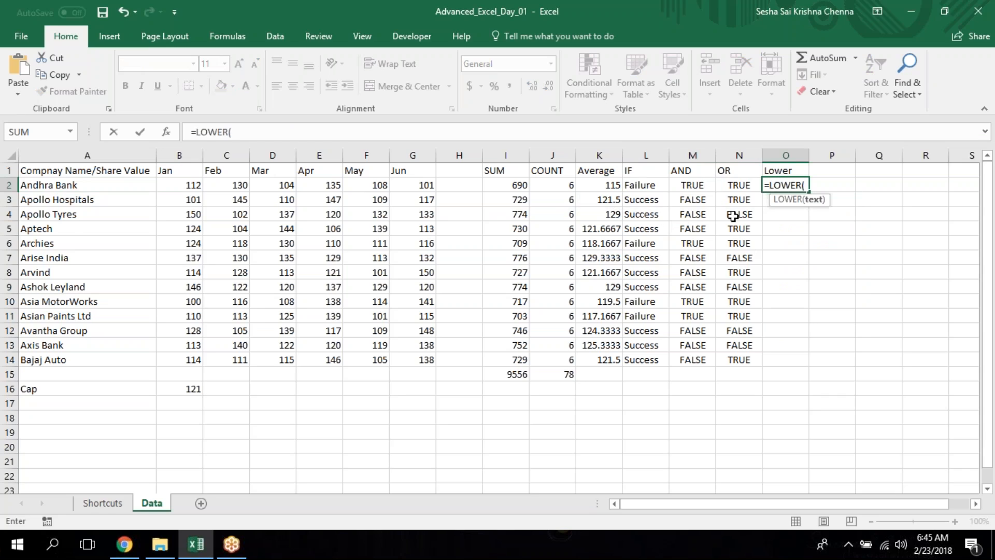
{"action": "left_click", "coordinate": [78, 185]}
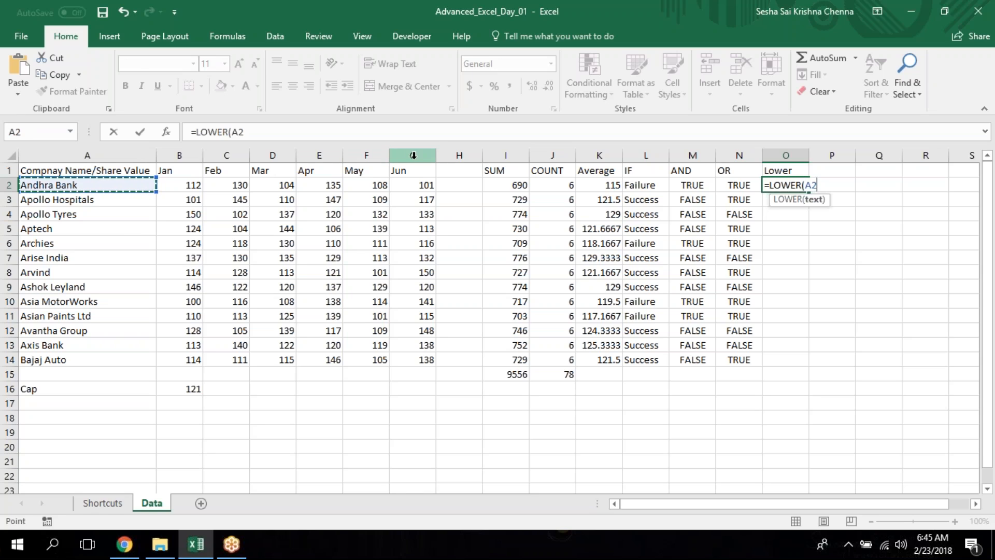
{"action": "key", "text": "Return"}
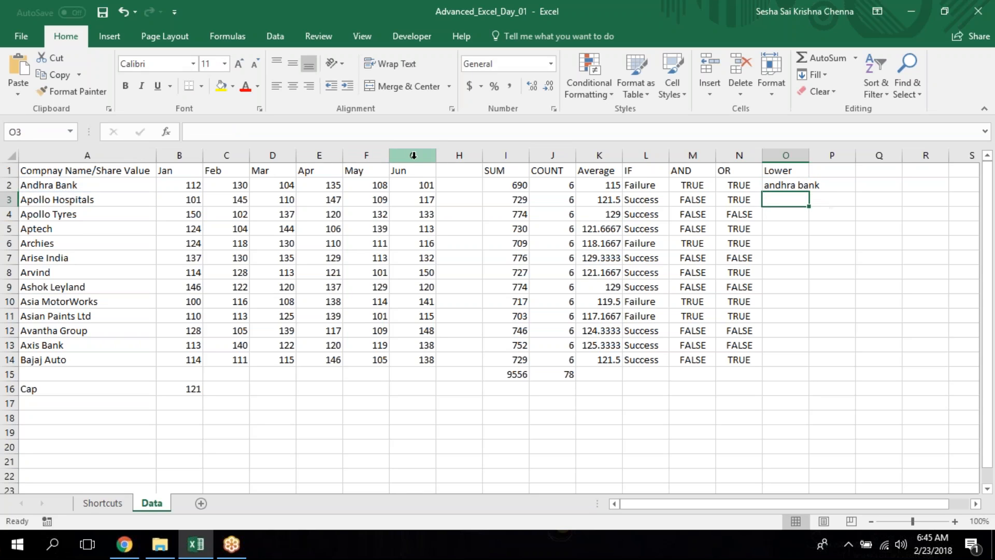
- Fill the LOWER formula from O2 down through O14 and fit column O's width to its contents
{"action": "double_click", "coordinate": [809, 156]}
{"action": "left_click", "coordinate": [722, 269]}
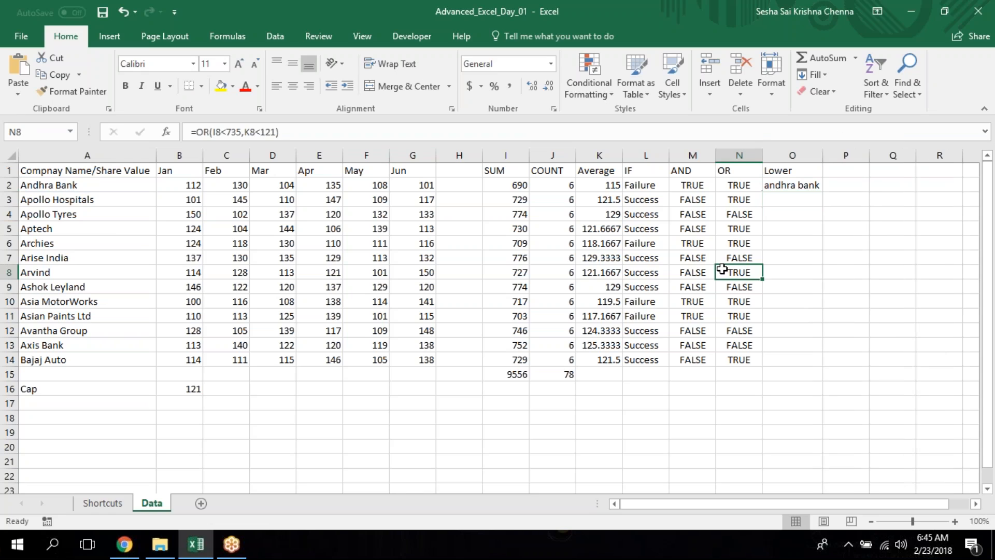
{"action": "key", "text": "ctrl+Down"}
{"action": "key", "text": "Right"}
{"action": "key", "text": "ctrl+shift+Up"}
{"action": "key", "text": "ctrl+d"}
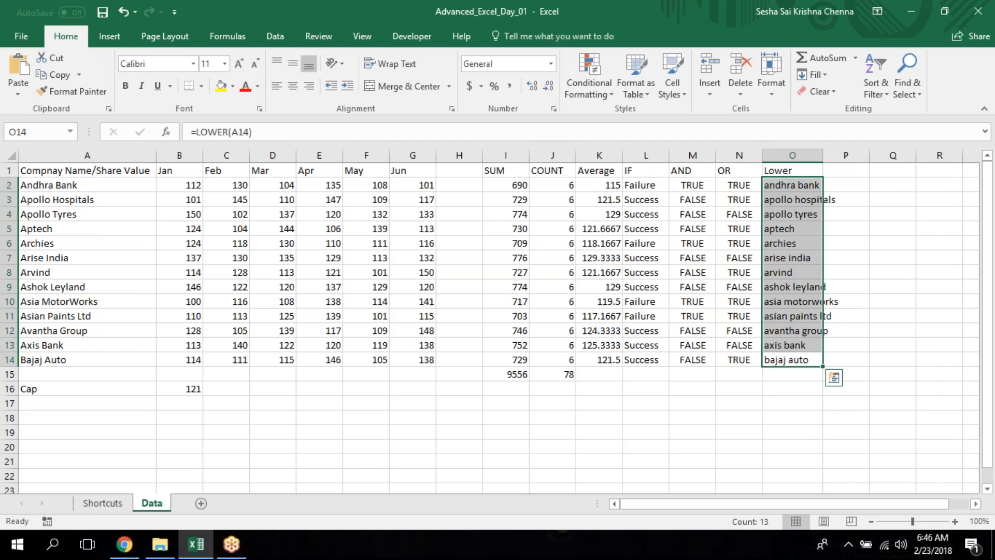
{"action": "double_click", "coordinate": [823, 155]}
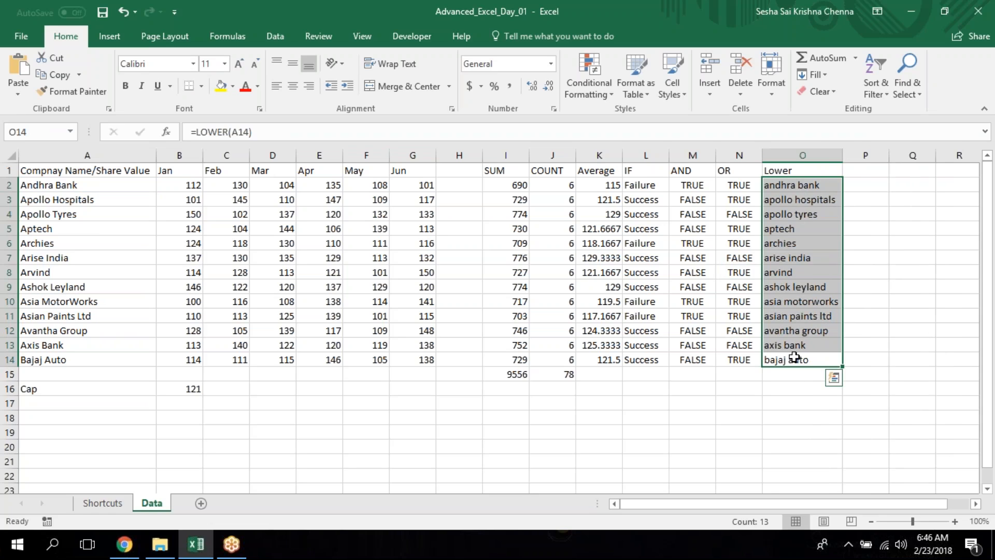
- Replace the cell reference in O14's formula with literal text, giving =LOWER("EXCEL")
{"action": "left_click", "coordinate": [794, 358]}
{"action": "left_click_drag", "start_coordinate": [249, 133], "coordinate": [232, 132]}
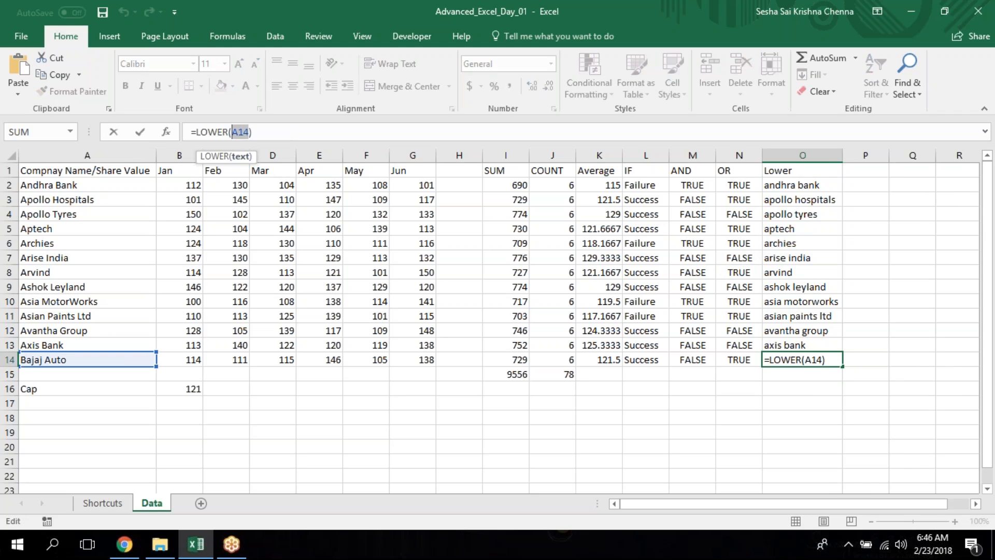
{"action": "type", "text": "\"EXCE"}
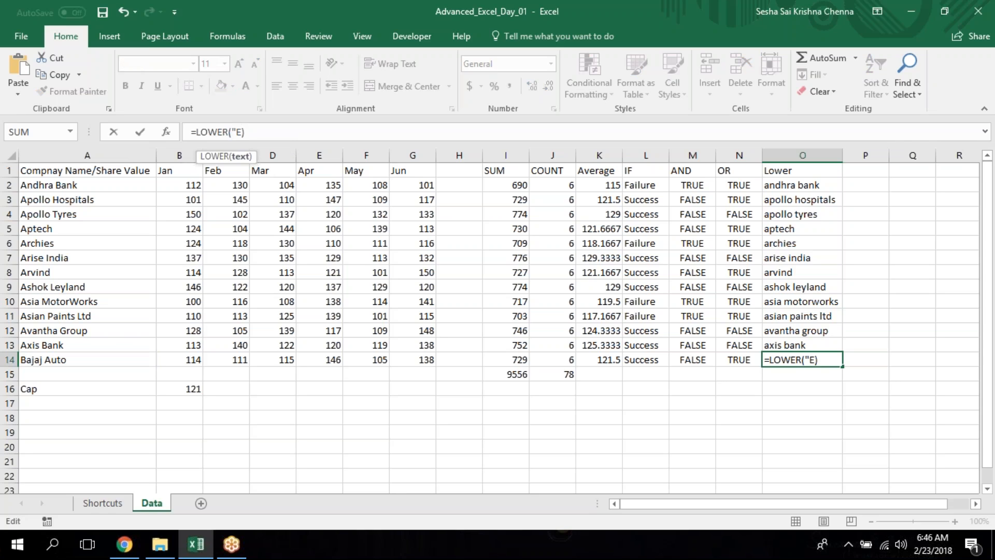
{"action": "type", "text": "L\""}
{"action": "key", "text": "Return"}
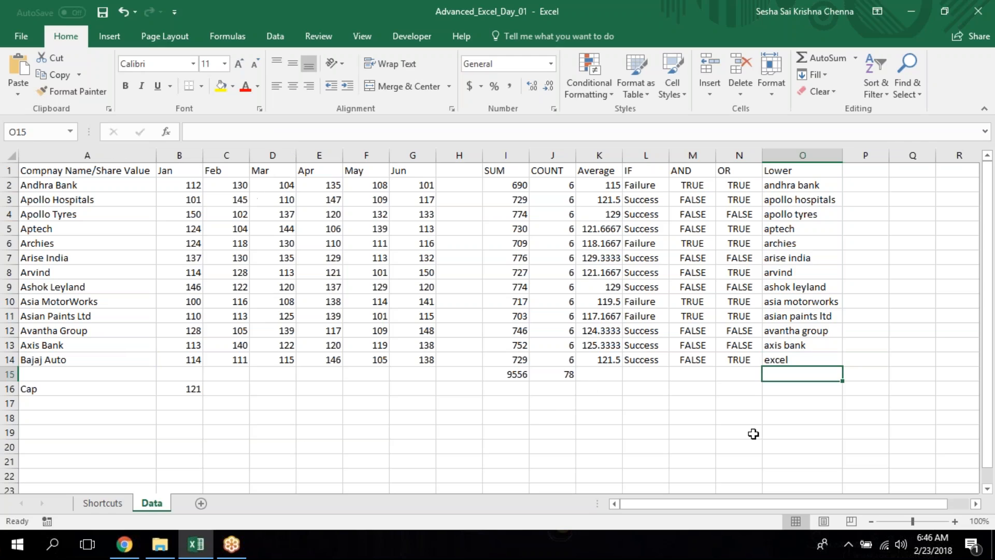
- Enter the heading Upper in P1, beside the Lower heading
{"action": "left_click", "coordinate": [803, 359]}
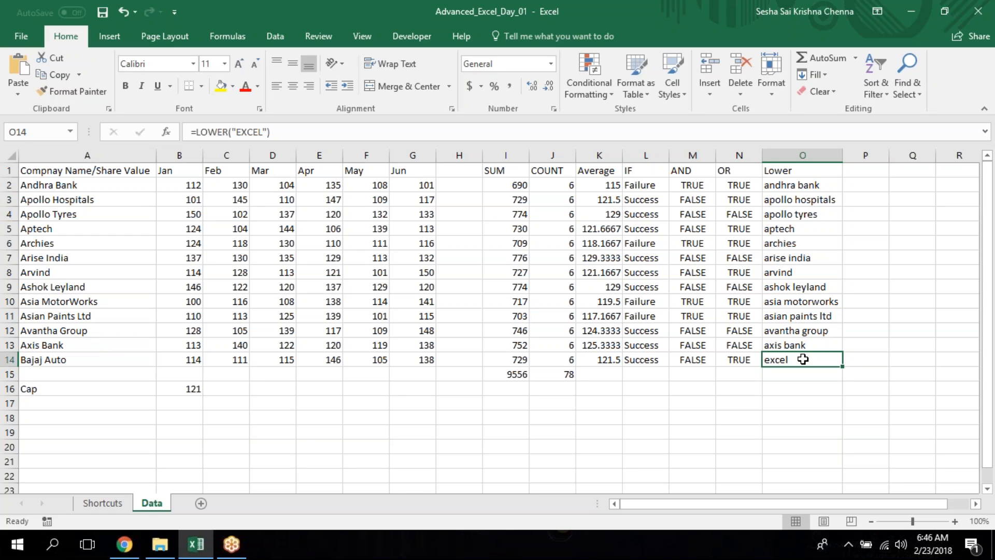
{"action": "key", "text": "ctrl+Up"}
{"action": "key", "text": "Right"}
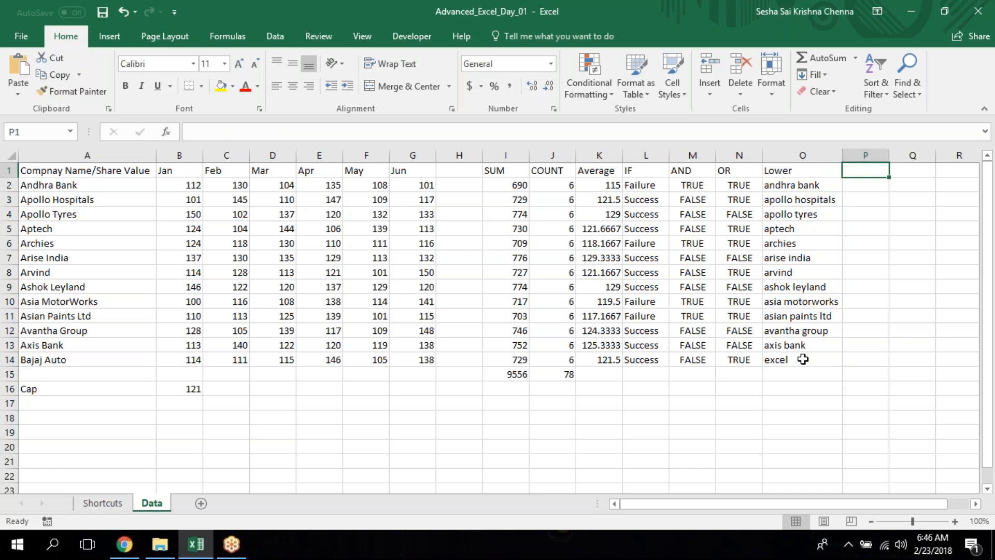
{"action": "type", "text": "Upper"}
{"action": "key", "text": "Return"}
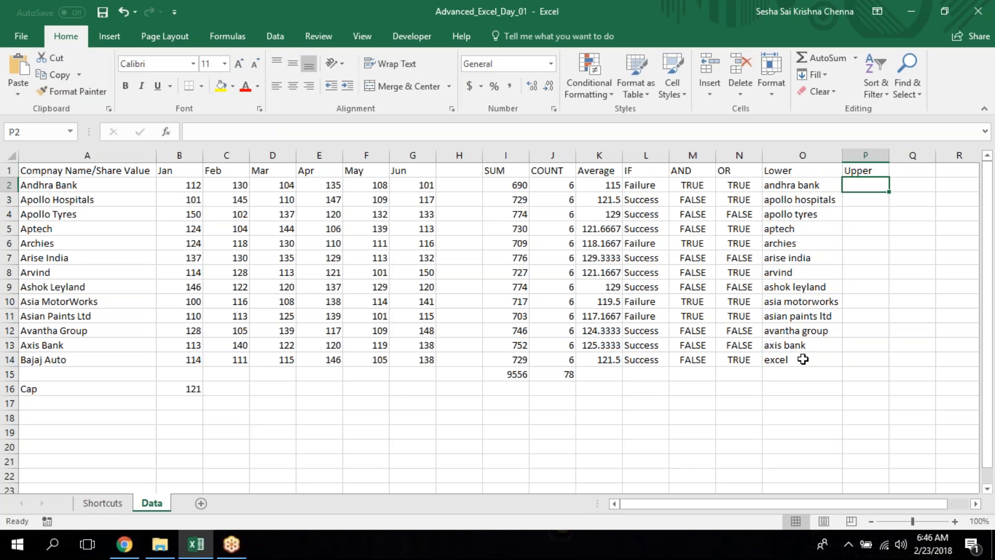
- Enter an UPPER formula in P2 that converts the company name in A2 to uppercase
{"action": "type", "text": "=upp"}
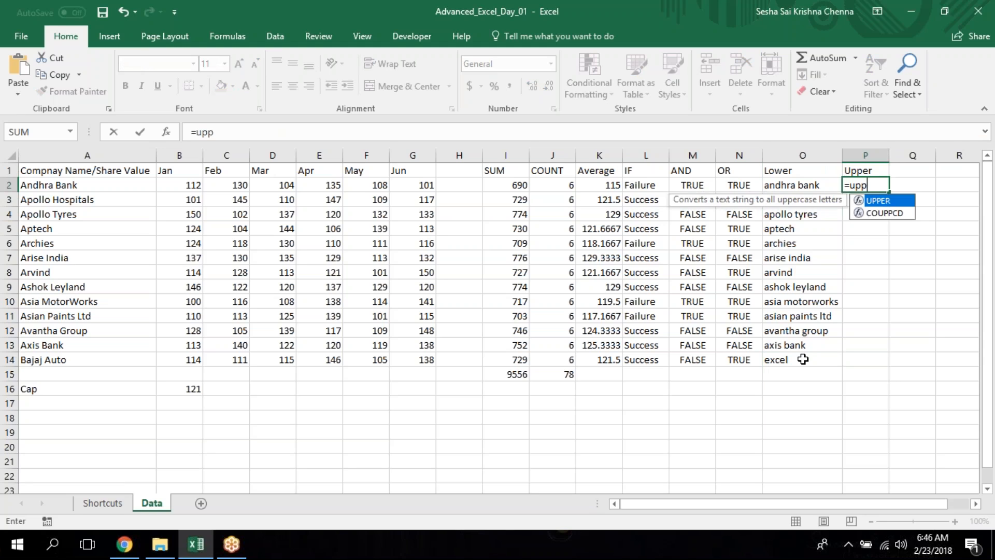
{"action": "key", "text": "Tab"}
{"action": "left_click", "coordinate": [73, 187]}
{"action": "key", "text": "Return"}
- Fill the UPPER formula from P2 down through P14 and fit column P's width to its contents
{"action": "key", "text": "Left"}
{"action": "key", "text": "ctrl+Up"}
{"action": "key", "text": "Right"}
{"action": "key", "text": "Down"}
{"action": "key", "text": "Left"}
{"action": "key", "text": "ctrl+Down"}
{"action": "key", "text": "Right"}
{"action": "key", "text": "ctrl+shift+Up"}
{"action": "key", "text": "ctrl+d"}
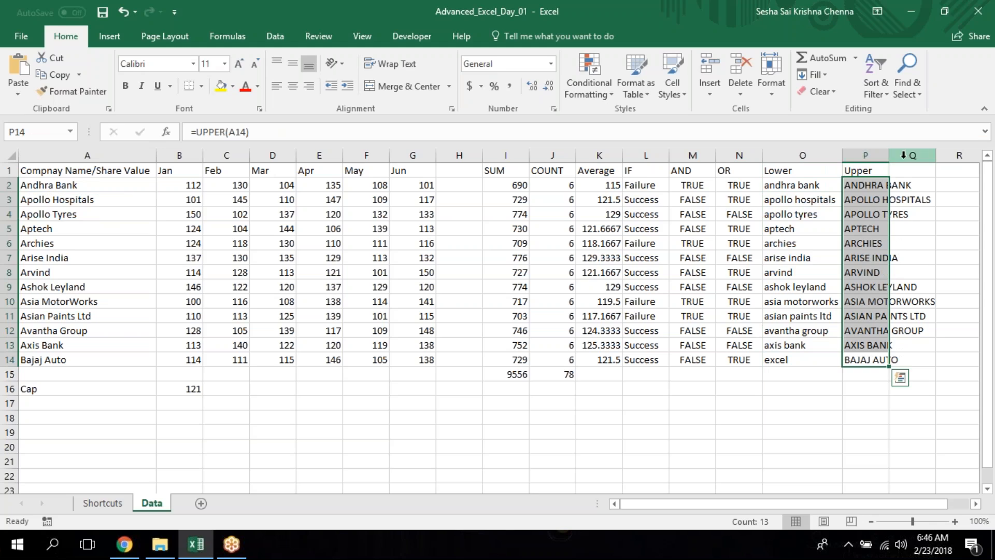
{"action": "left_click", "coordinate": [881, 199]}
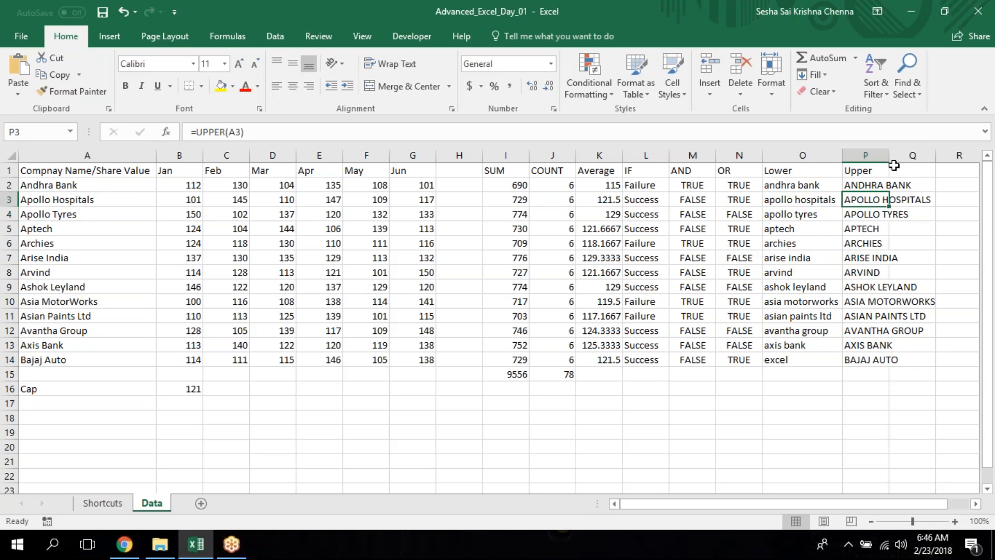
{"action": "double_click", "coordinate": [891, 155]}
- Compare the formulas and results in the Lower and Upper columns, ending with the headings in O1:P1 selected
{"action": "left_click", "coordinate": [821, 186]}
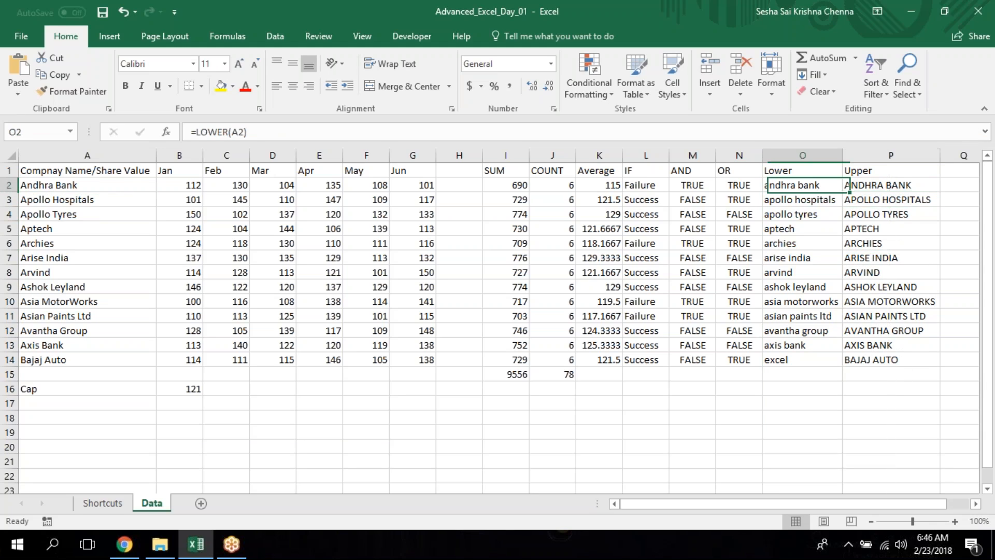
{"action": "key", "text": "Right"}
{"action": "key", "text": "Right"}
{"action": "key", "text": "Left"}
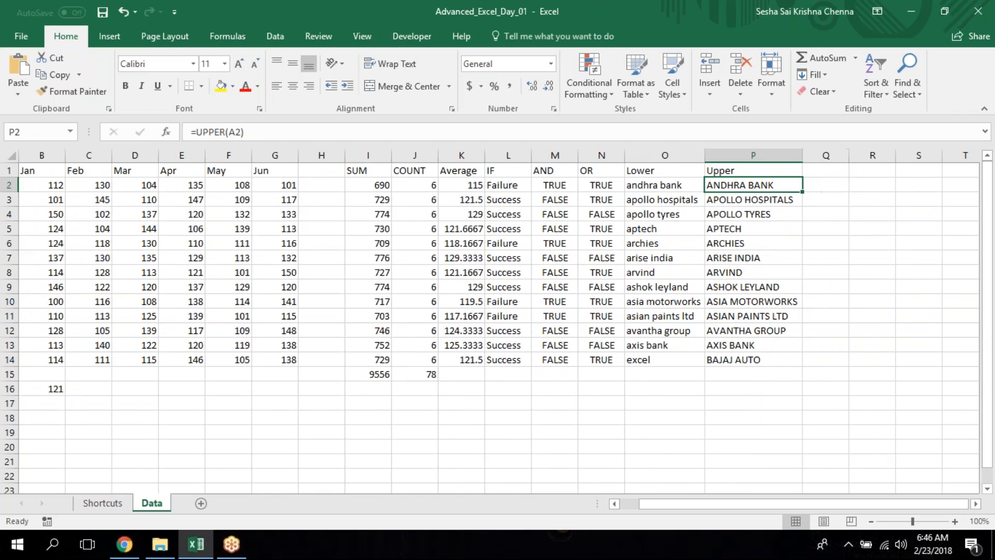
{"action": "key", "text": "Up"}
{"action": "key", "text": "ctrl+Left"}
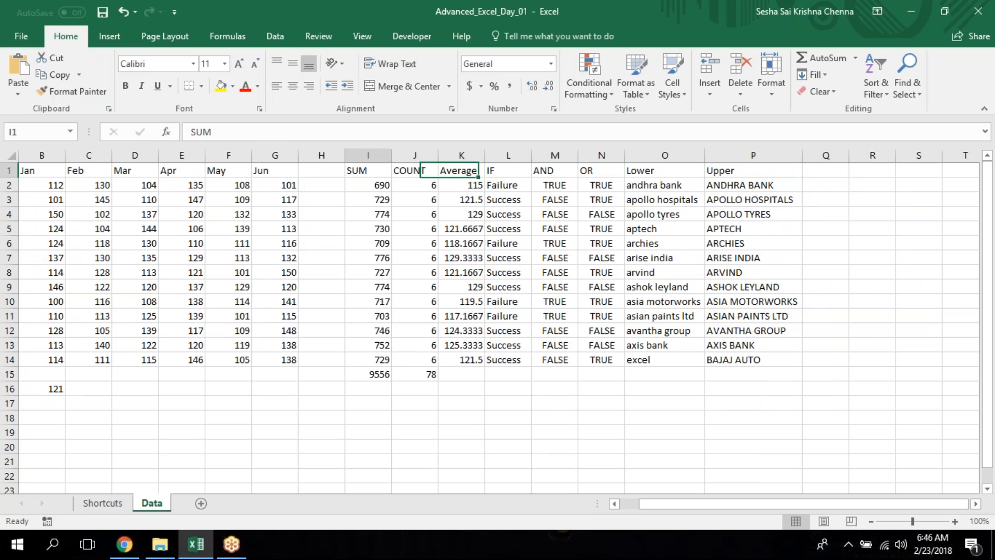
{"action": "key", "text": "ctrl+Right"}
{"action": "key", "text": "Left"}
{"action": "key", "text": "shift+Right"}
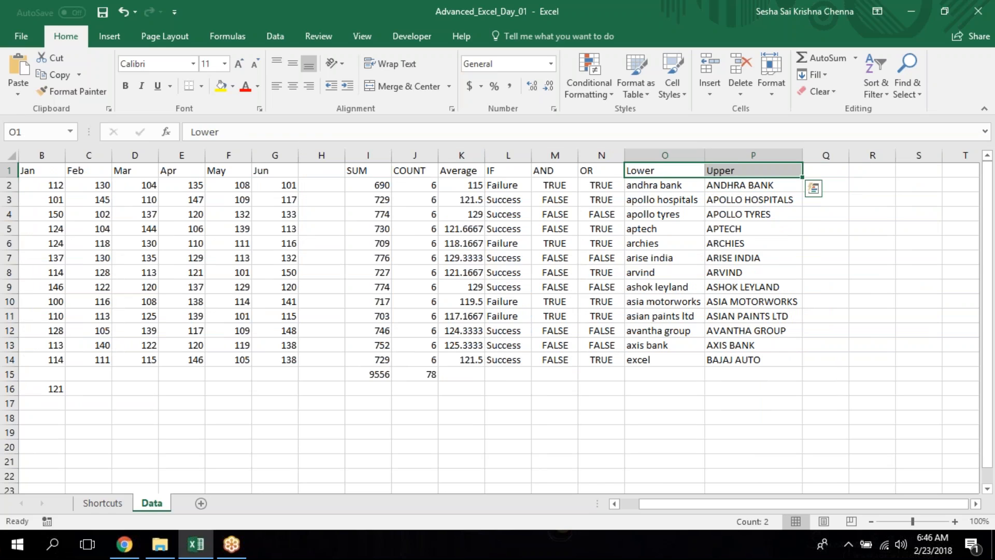
- Enter the heading Proper in Q1, beside the Upper heading
{"action": "key", "text": "Left"}
{"action": "key", "text": "Right"}
{"action": "key", "text": "Right"}
{"action": "key", "text": "Right"}
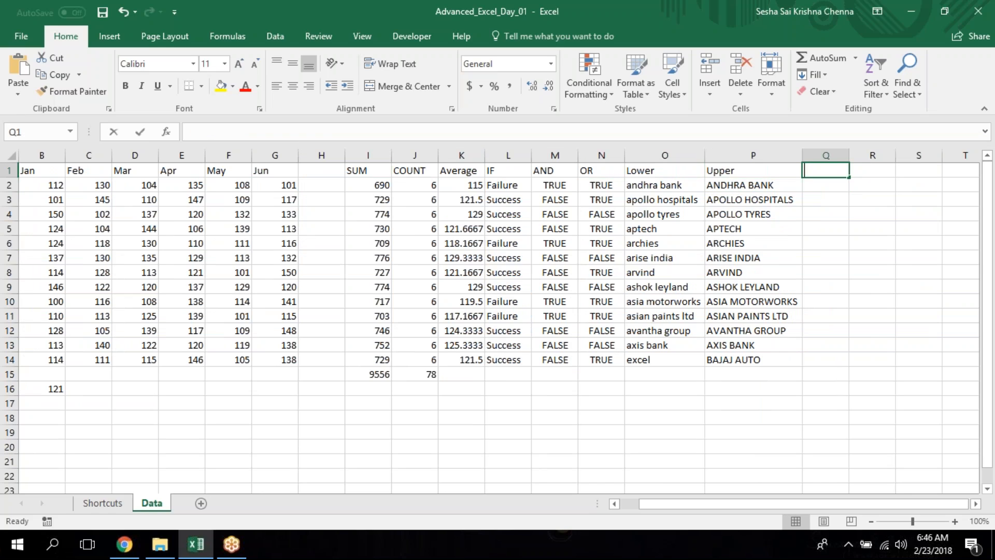
{"action": "type", "text": "Prop"}
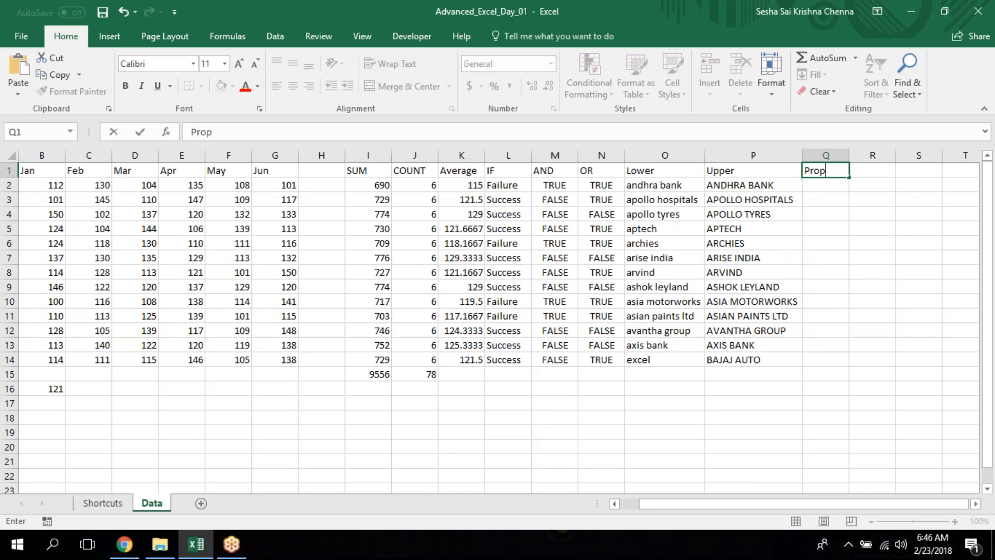
{"action": "type", "text": "er"}
{"action": "key", "text": "Return"}
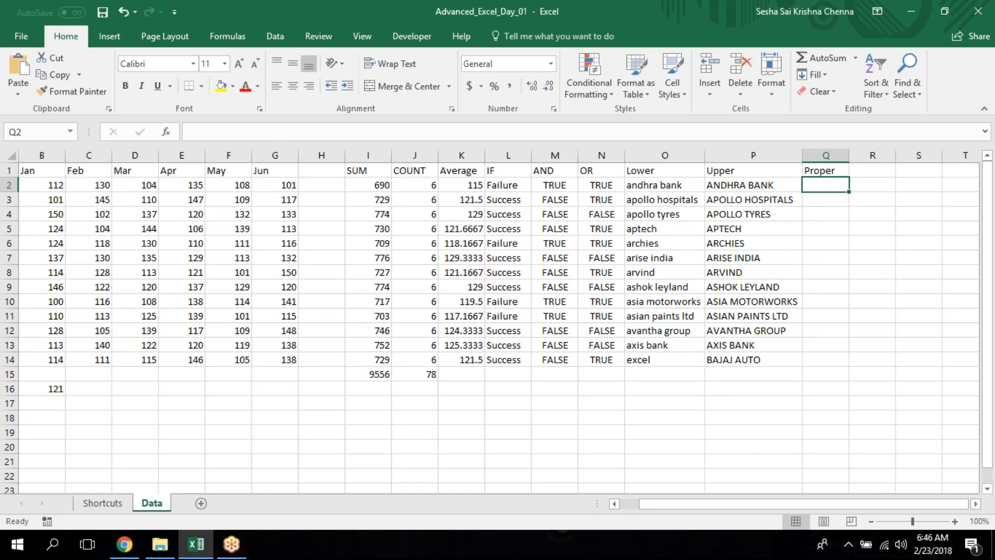
- Freeze the panes at B2 so that the heading row and the company name column are locked
{"action": "type", "text": "="}
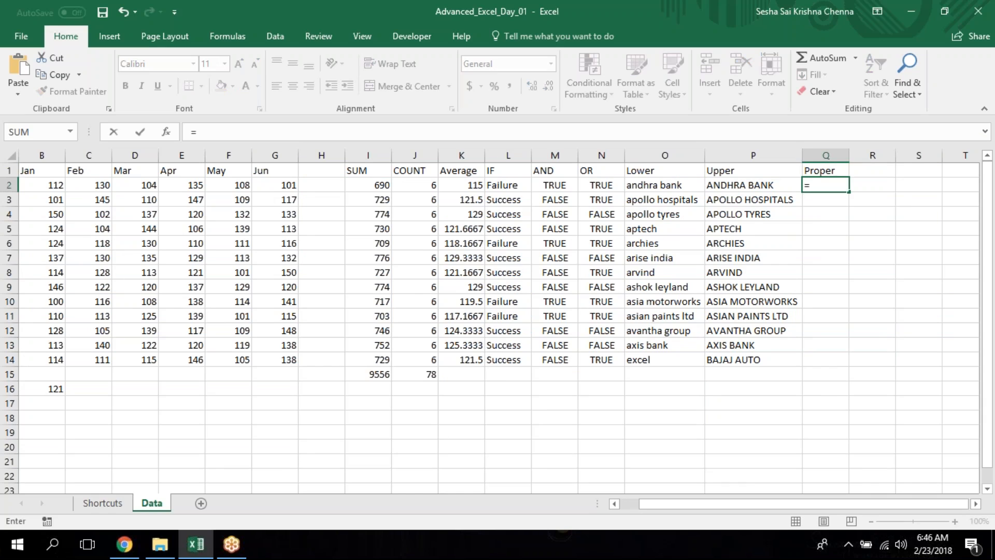
{"action": "key", "text": "Escape"}
{"action": "key", "text": "Left"}
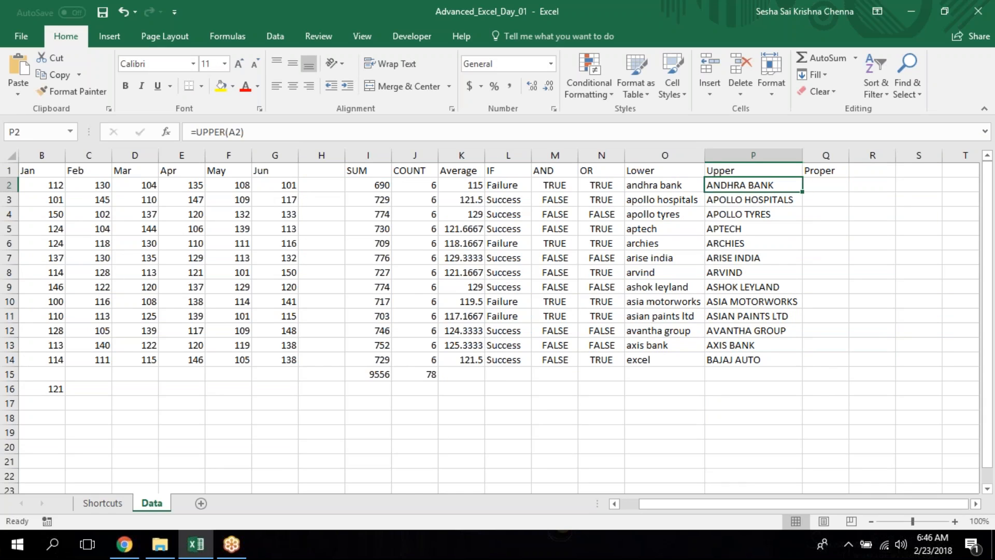
{"action": "key", "text": "ctrl+Left"}
{"action": "key", "text": "ctrl+Right"}
{"action": "key", "text": "ctrl+Left"}
{"action": "key", "text": "ctrl+Right"}
{"action": "key", "text": "ctrl+Left"}
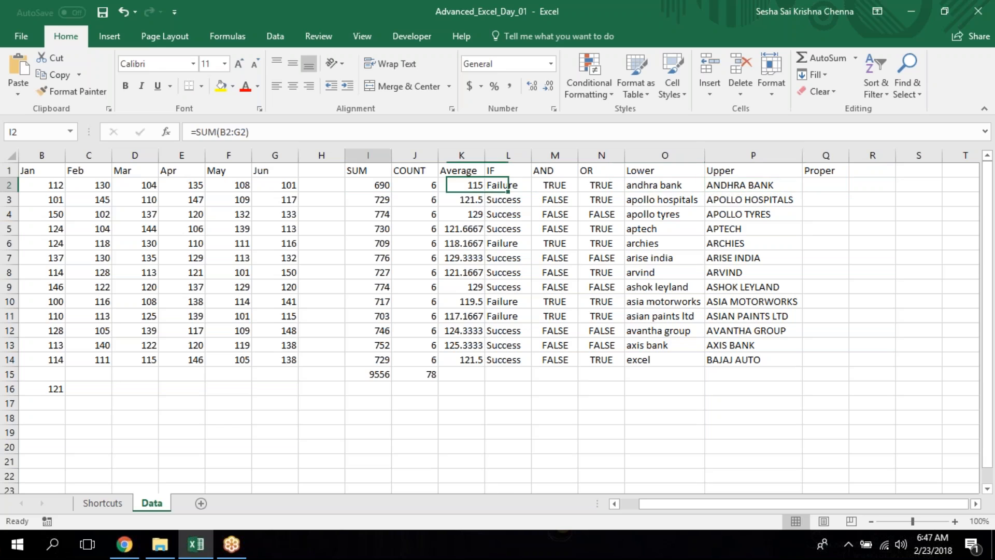
{"action": "key", "text": "ctrl+Left"}
{"action": "key", "text": "ctrl+Left"}
{"action": "key", "text": "Right"}
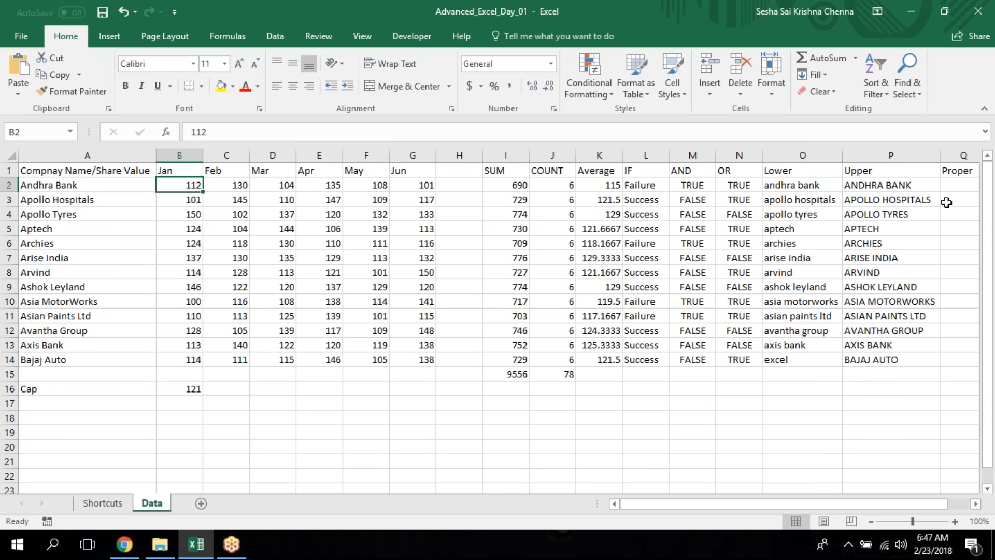
{"action": "key", "text": "alt"}
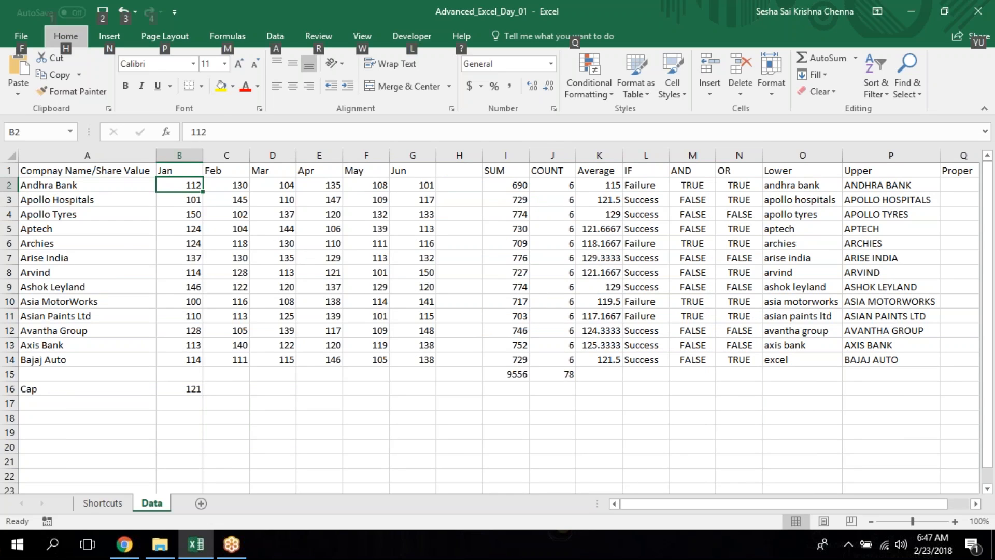
{"action": "key", "text": "w"}
{"action": "key", "text": "f"}
{"action": "key", "text": "c"}
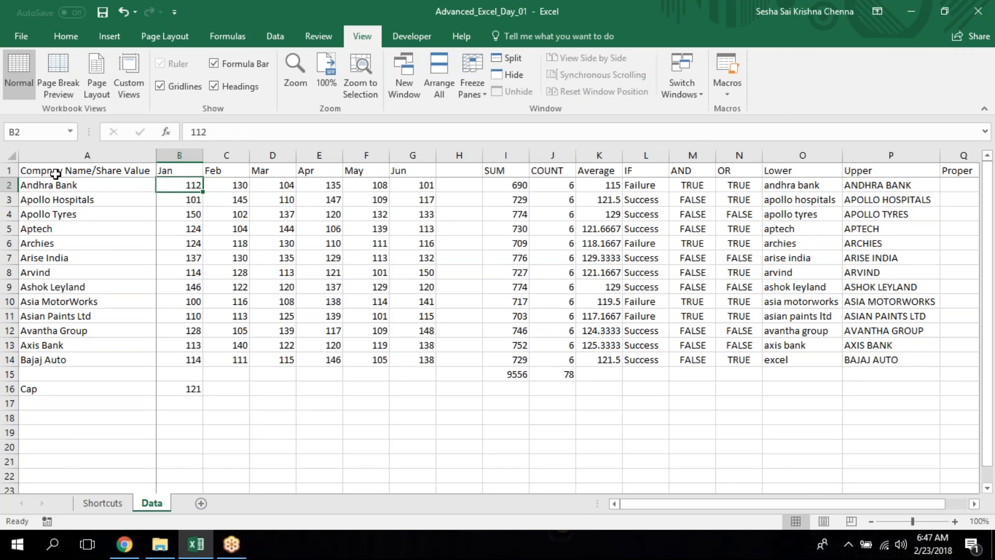
- Check the frozen company names and headings while moving across row 2 from B2 to Q2
{"action": "left_click", "coordinate": [10, 170]}
{"action": "left_click", "coordinate": [85, 184]}
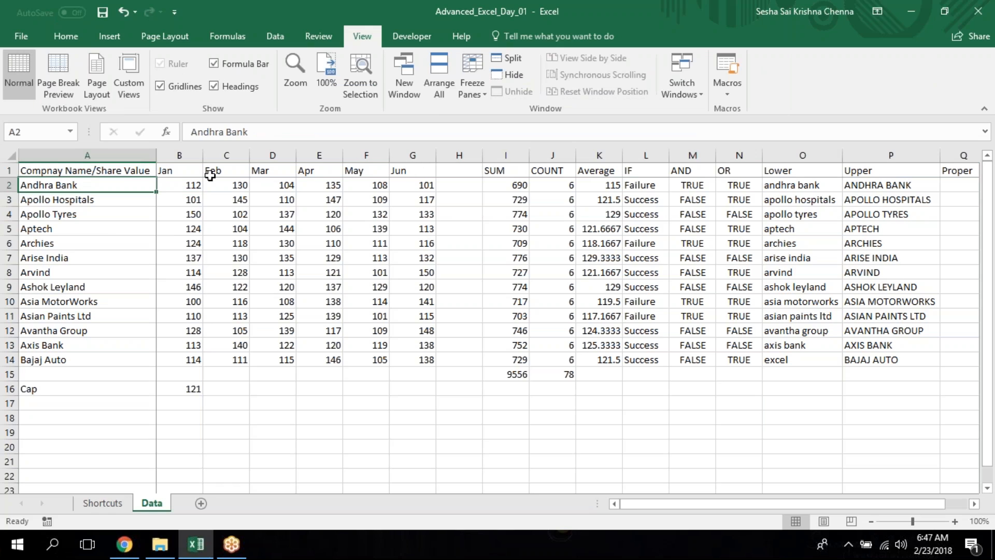
{"action": "left_click", "coordinate": [184, 181]}
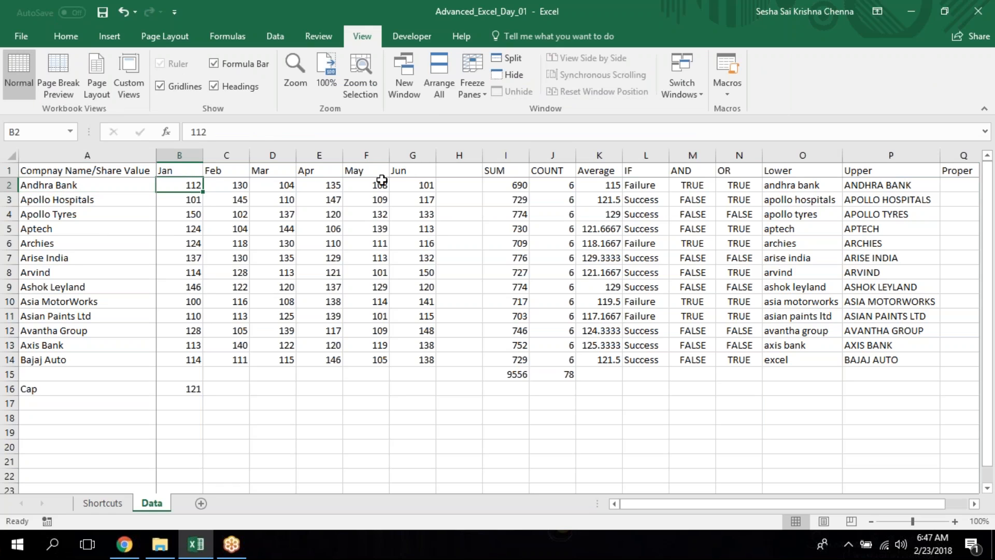
{"action": "key", "text": "Right"}
{"action": "key", "text": "Right"}
{"action": "key", "text": "Right"}
{"action": "key", "text": "Right"}
{"action": "key", "text": "Right"}
{"action": "key", "text": "Right"}
{"action": "key", "text": "Right"}
{"action": "key", "text": "Right"}
{"action": "key", "text": "Right"}
{"action": "key", "text": "Right"}
{"action": "key", "text": "Right"}
{"action": "key", "text": "Right"}
{"action": "key", "text": "Right"}
{"action": "key", "text": "Right"}
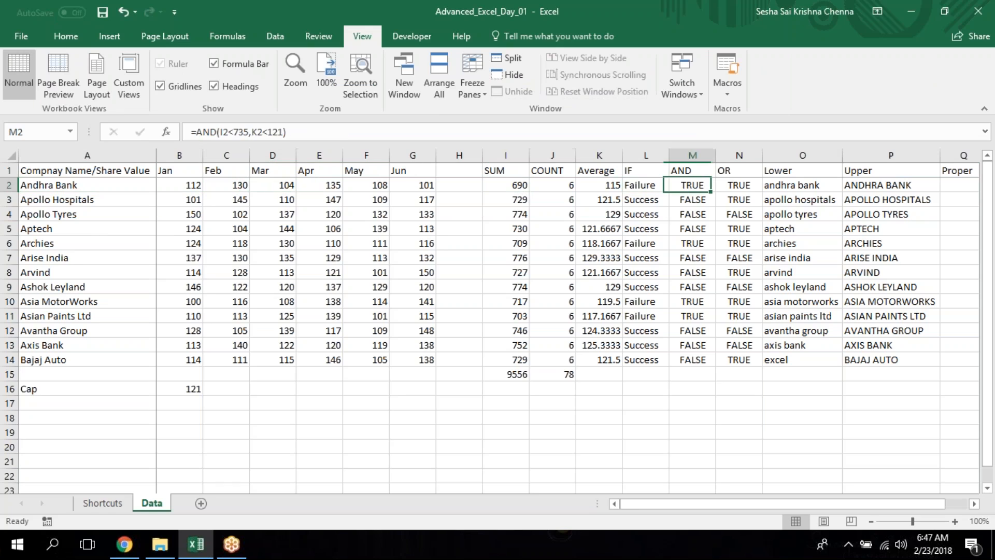
{"action": "key", "text": "Right"}
{"action": "key", "text": "Left"}
{"action": "key", "text": "Right"}
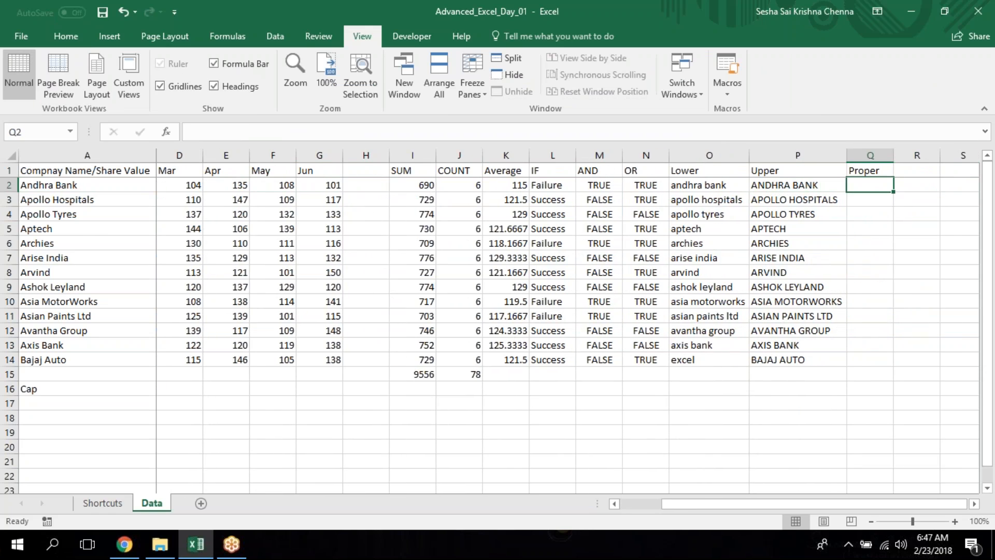
- Examine the capitalization of the company names in column A, especially the words of Asia MotorWorks in A10, without changing the cell
{"action": "left_click_drag", "start_coordinate": [44, 184], "coordinate": [47, 345]}
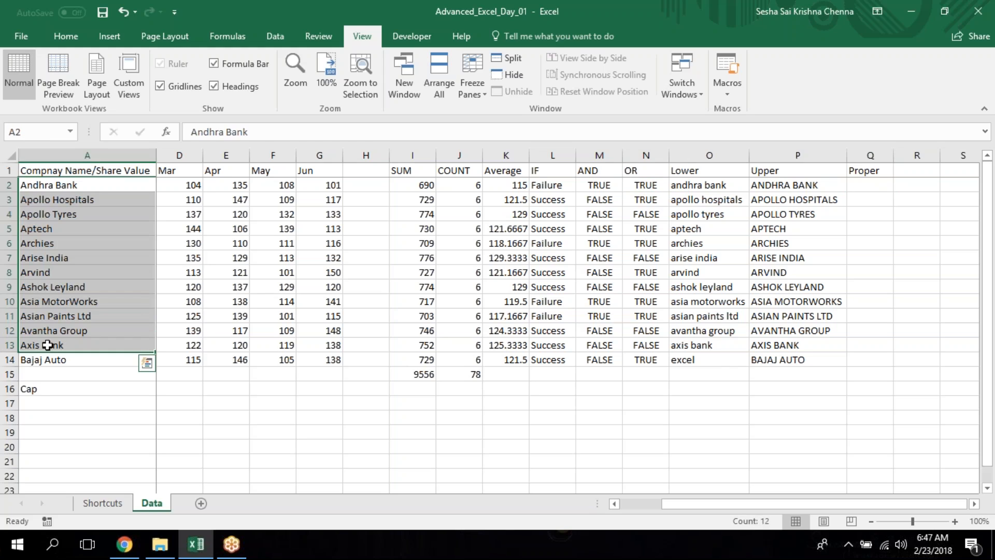
{"action": "left_click", "coordinate": [78, 300]}
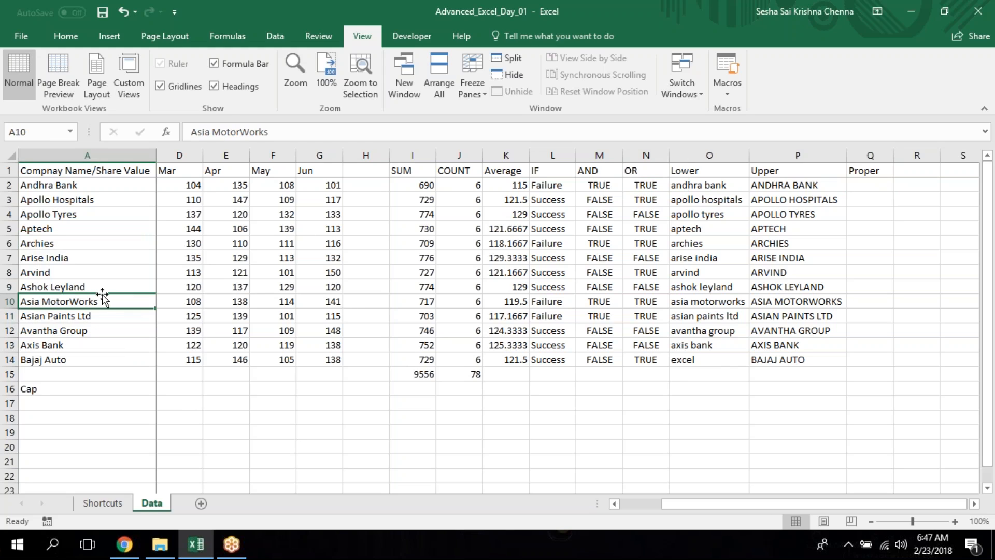
{"action": "double_click", "coordinate": [57, 301]}
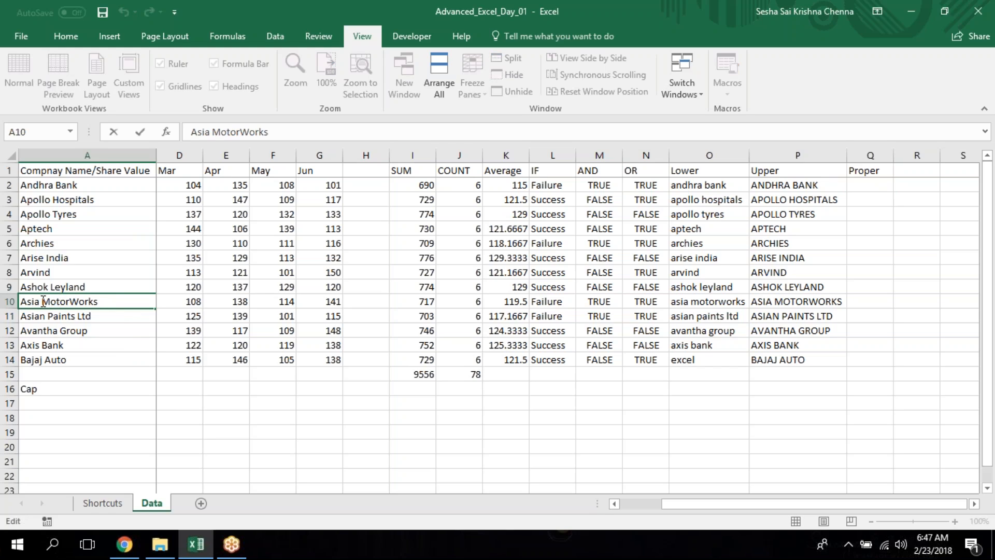
{"action": "left_click_drag", "start_coordinate": [43, 301], "coordinate": [129, 305]}
{"action": "key", "text": "Right"}
{"action": "left_click_drag", "start_coordinate": [47, 301], "coordinate": [42, 301]}
{"action": "key", "text": "Escape"}
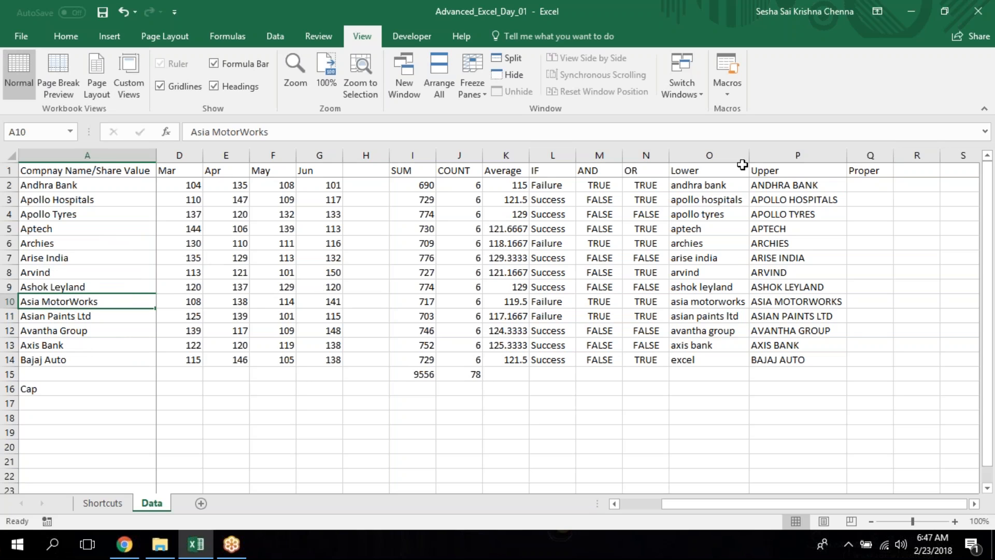
- Enter a PROPER formula in Q2 that capitalizes each word of the lowercase company name in O2
{"action": "left_click", "coordinate": [716, 152]}
{"action": "left_click", "coordinate": [874, 184]}
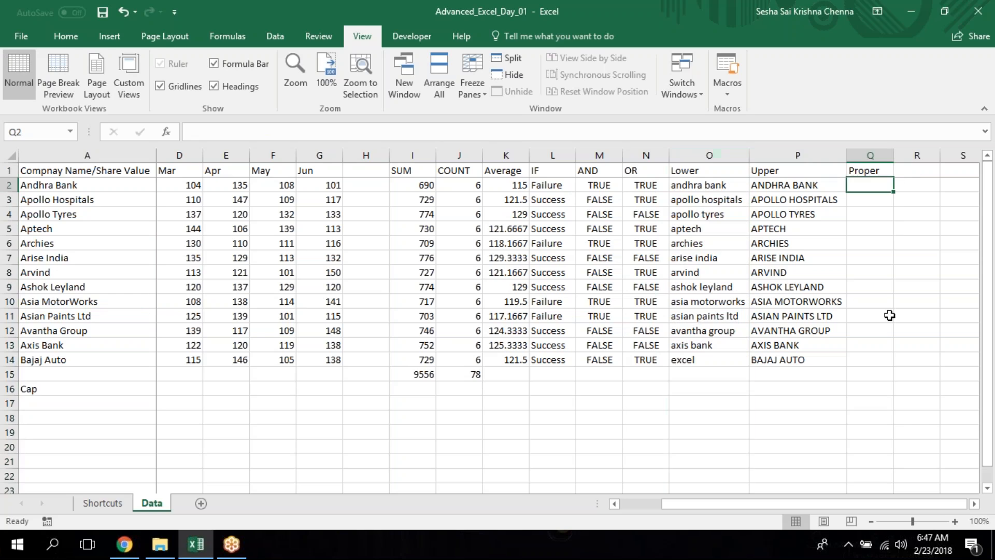
{"action": "type", "text": "=prop"}
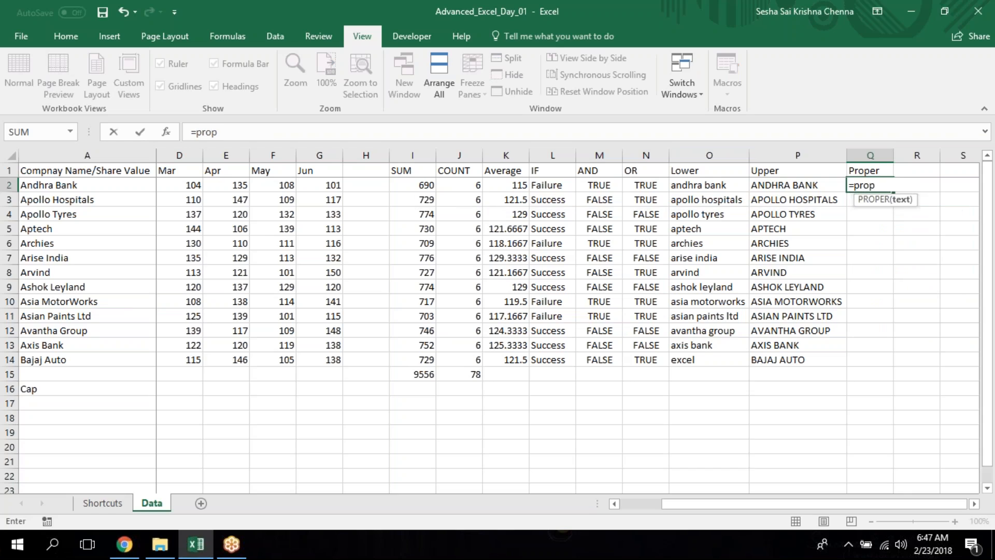
{"action": "key", "text": "Tab"}
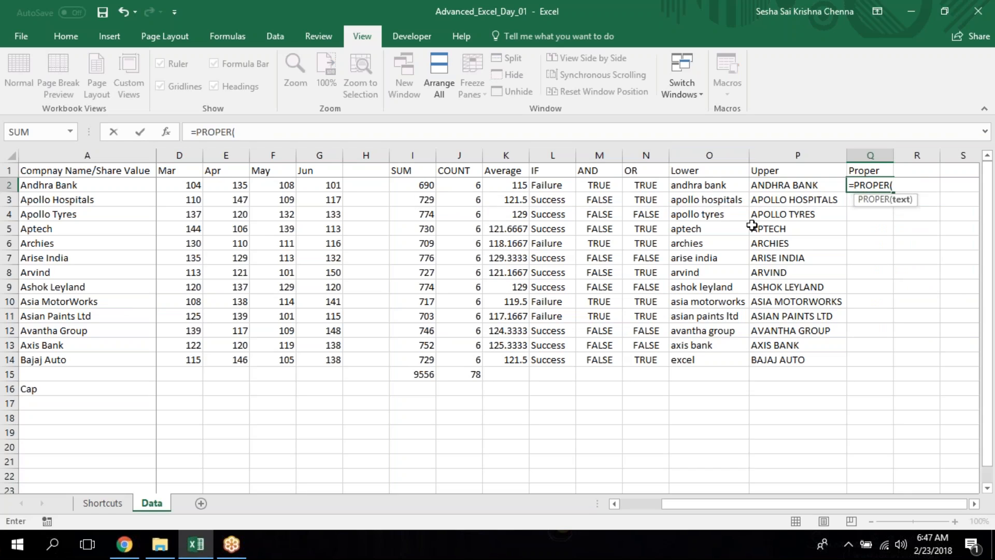
{"action": "left_click", "coordinate": [724, 189]}
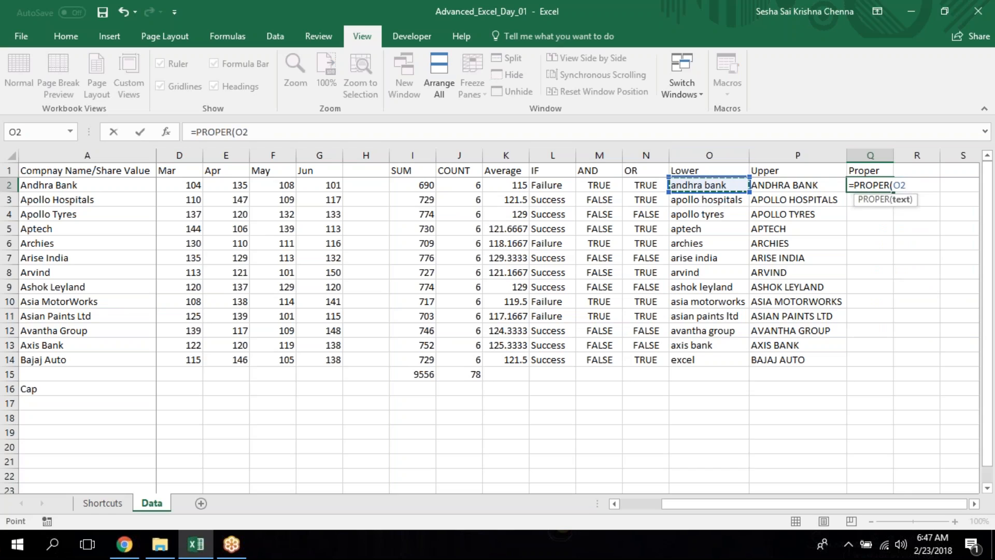
{"action": "key", "text": "ctrl+Return"}
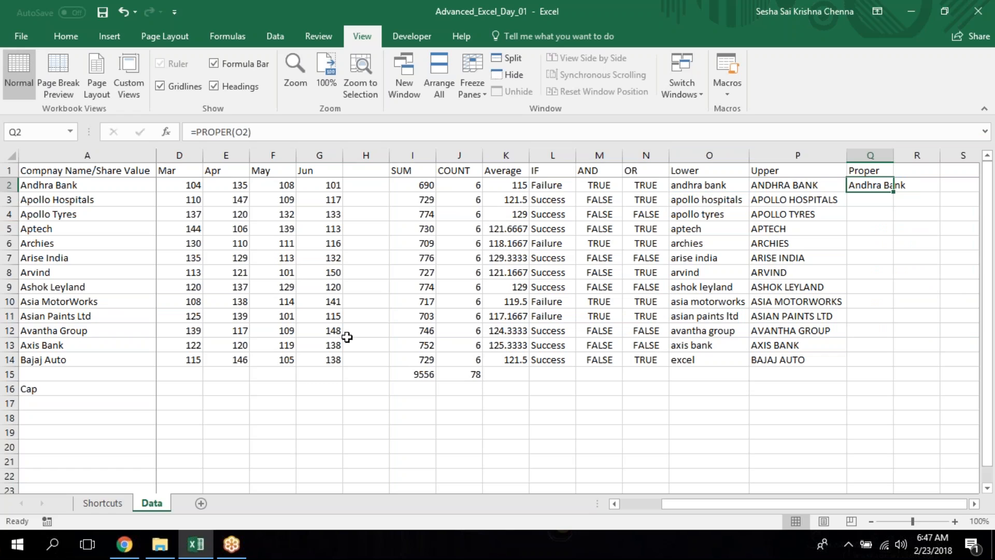
- Fill the PROPER formula from Q2 down through Q14 and fit column Q's width to its contents
{"action": "key", "text": "Left"}
{"action": "key", "text": "ctrl+Down"}
{"action": "key", "text": "Right"}
{"action": "key", "text": "ctrl+shift+Up"}
{"action": "key", "text": "ctrl+d"}
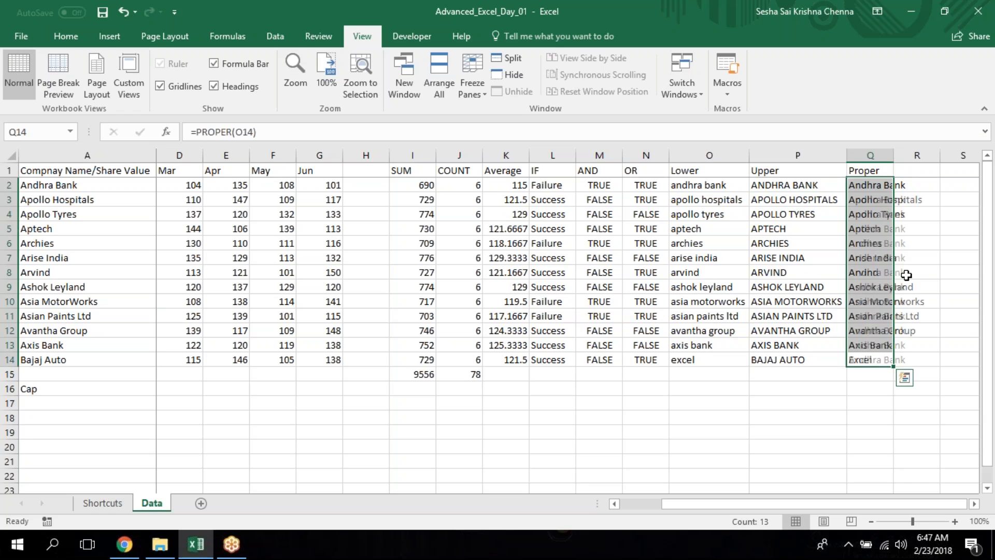
{"action": "double_click", "coordinate": [894, 152]}
- Replace the entry in O14 with the LOWER formula copied down from O13, and return to Q14
{"action": "left_click", "coordinate": [880, 300]}
{"action": "left_click", "coordinate": [881, 361]}
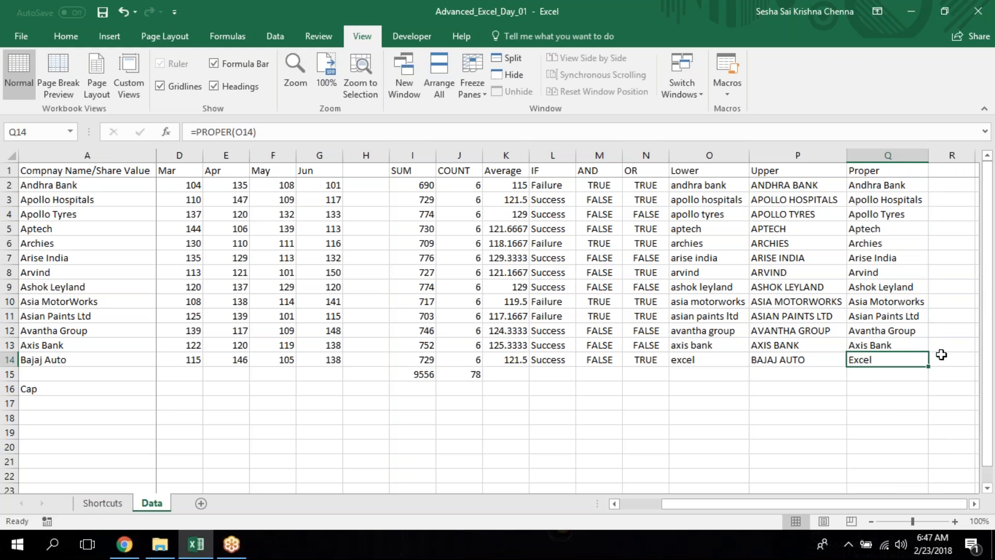
{"action": "key", "text": "Up"}
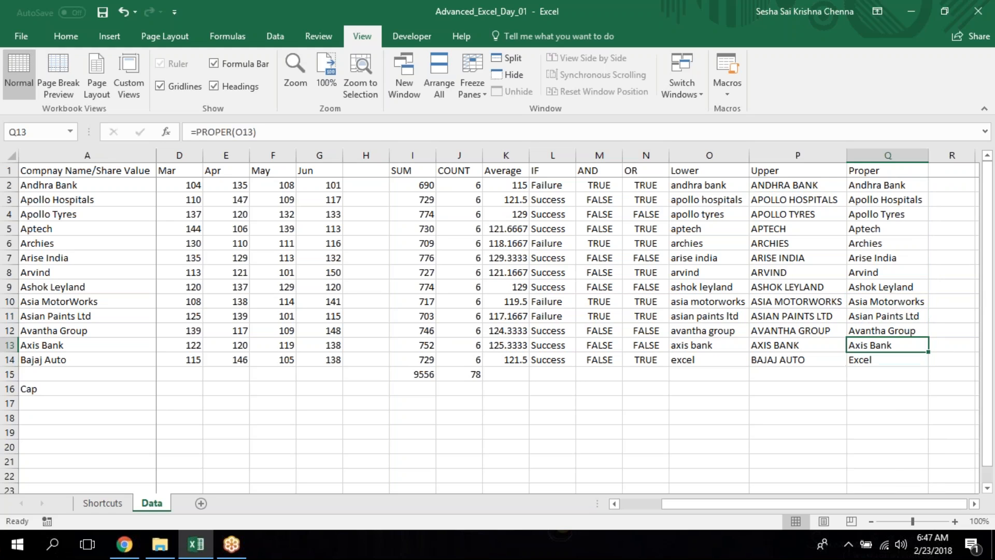
{"action": "key", "text": "Down"}
{"action": "key", "text": "Left"}
{"action": "key", "text": "Left"}
{"action": "key", "text": "Up"}
{"action": "key", "text": "Down"}
{"action": "key", "text": "ctrl+d"}
{"action": "key", "text": "Right"}
{"action": "key", "text": "Right"}
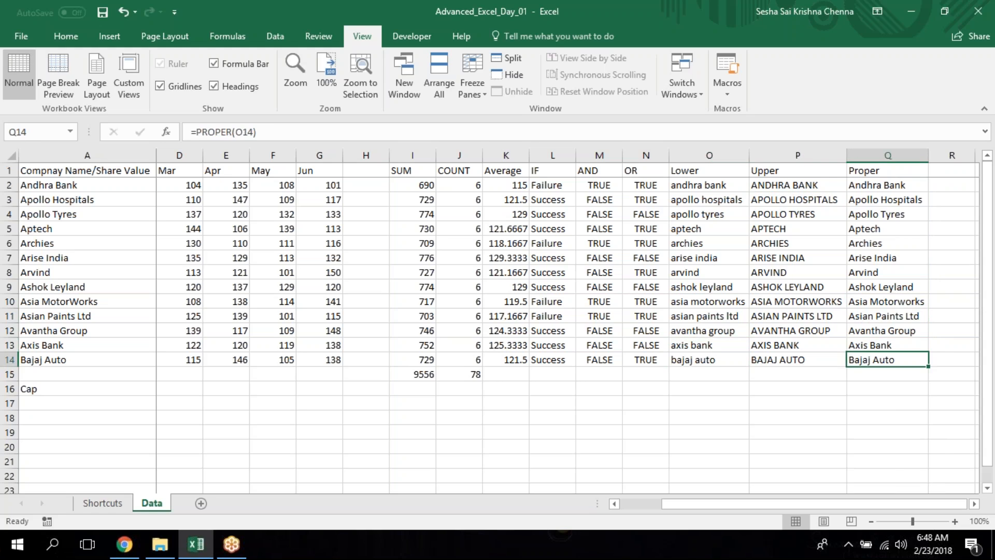
- Review the PROPER formulas and results in column Q from Q14 up to the heading in Q1
{"action": "key", "text": "Up"}
{"action": "key", "text": "Up"}
{"action": "key", "text": "Up"}
{"action": "key", "text": "Up"}
{"action": "key", "text": "Up"}
{"action": "key", "text": "Up"}
{"action": "key", "text": "Up"}
{"action": "key", "text": "Up"}
{"action": "key", "text": "Up"}
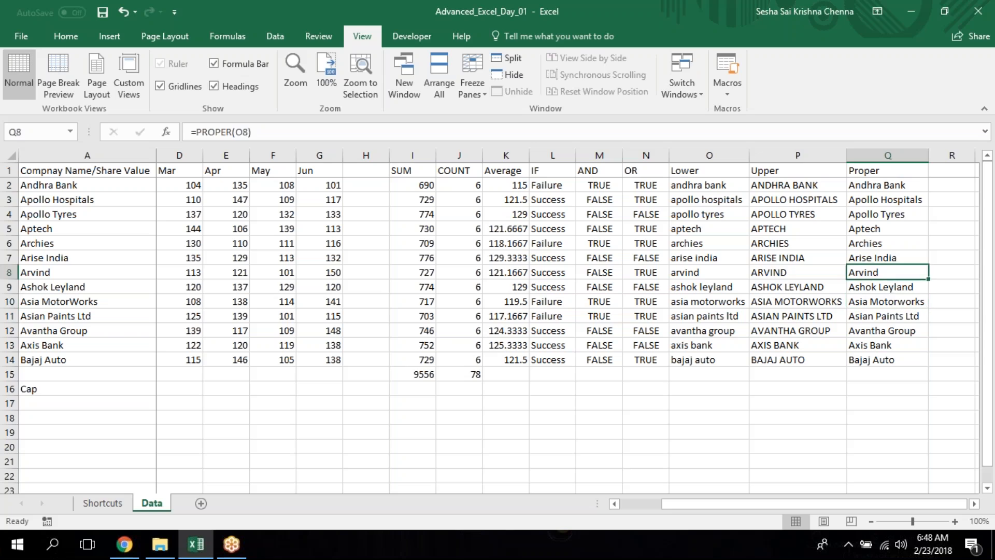
{"action": "key", "text": "Up"}
{"action": "key", "text": "Up"}
{"action": "key", "text": "Up"}
{"action": "key", "text": "Up"}
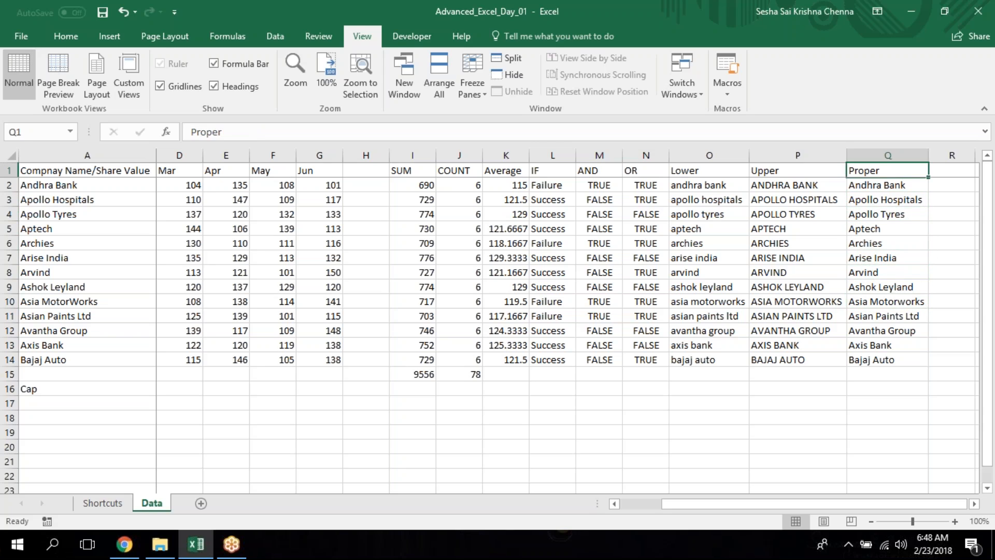